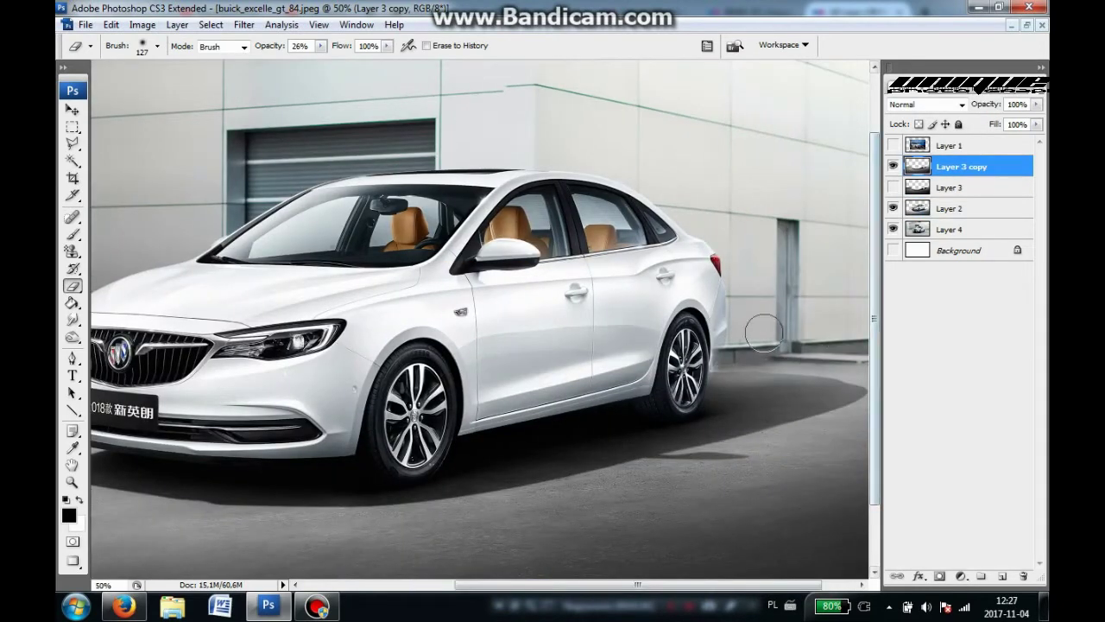
Step: Zoom out to view the whole car after softening the Layer 3 copy shading
key(ctrl+minus)
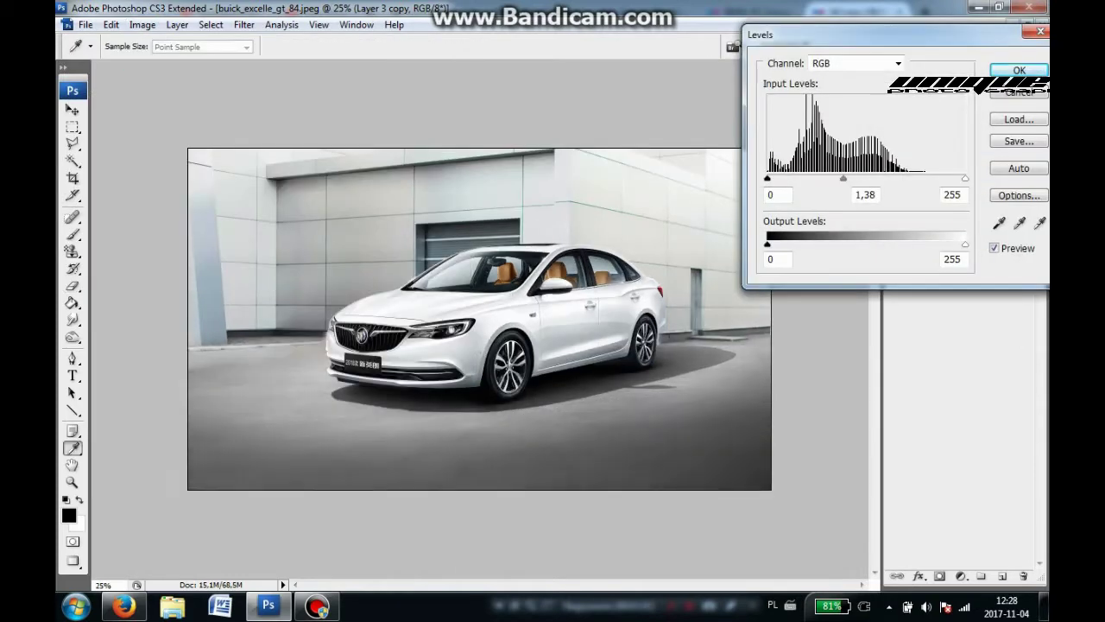
Step: Enlarge the brush to 666 px to cover the wide ground area
key(bracketright)
key(bracketright)
key(bracketright)
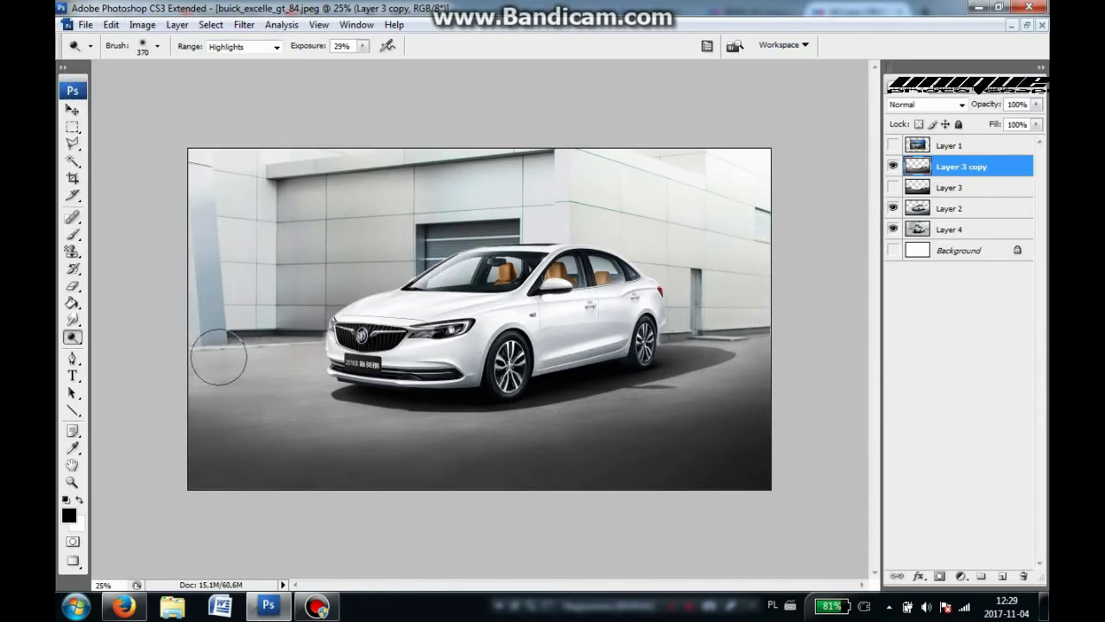
click(892, 165)
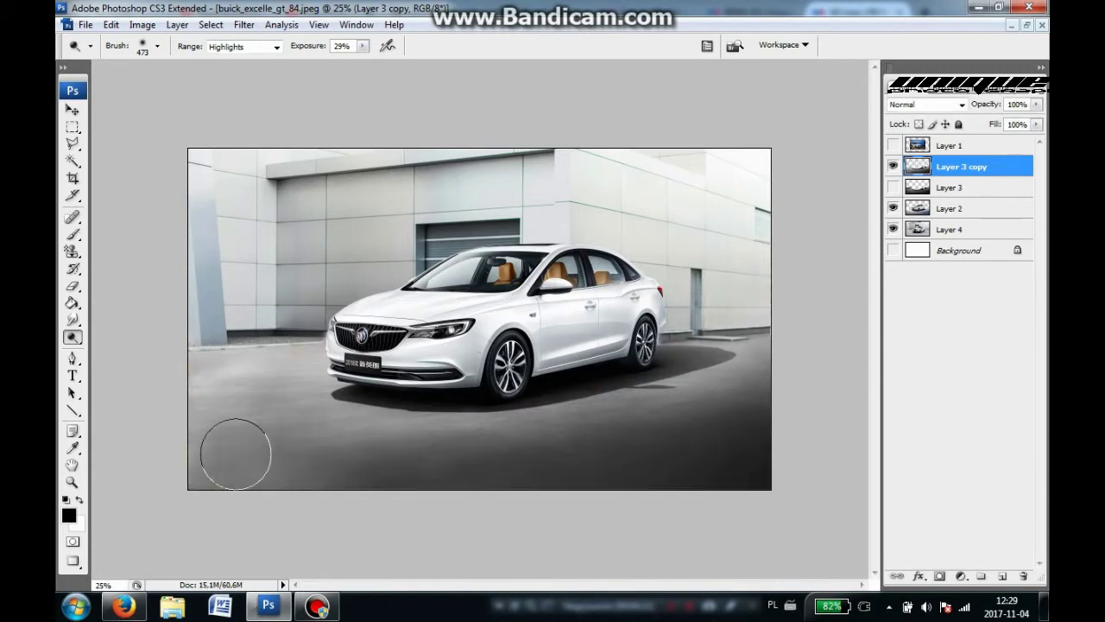
click(143, 46)
text(666)
key(Return)
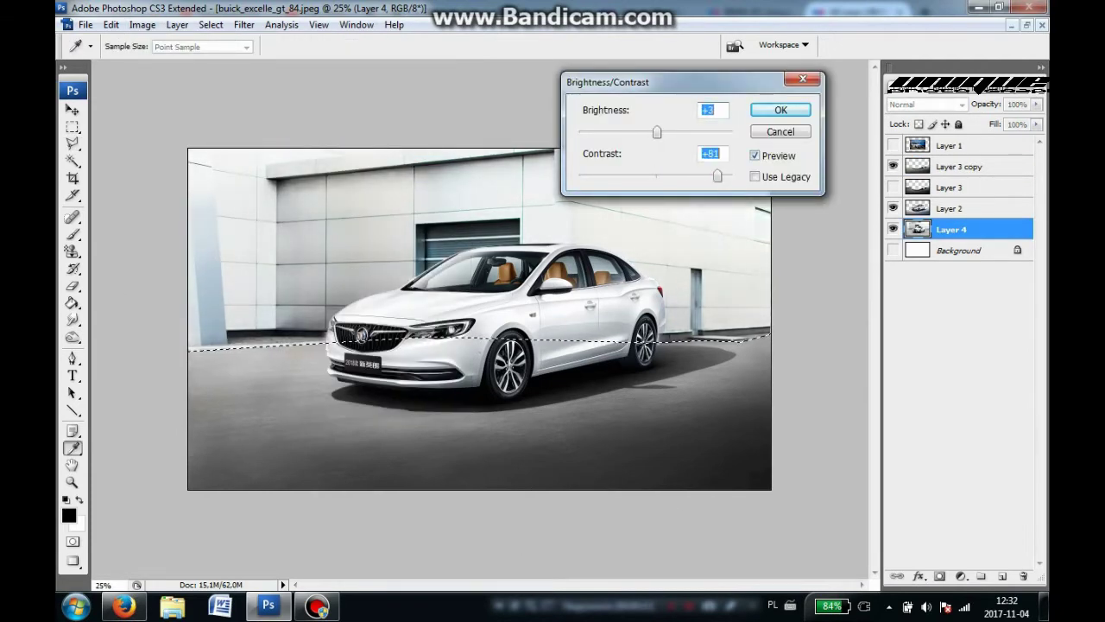
Step: Commit the ground Brightness/Contrast change, deselect, hide Layer 3 copy and select Layer 4
key(Return)
key(m)
key(ctrl+d)
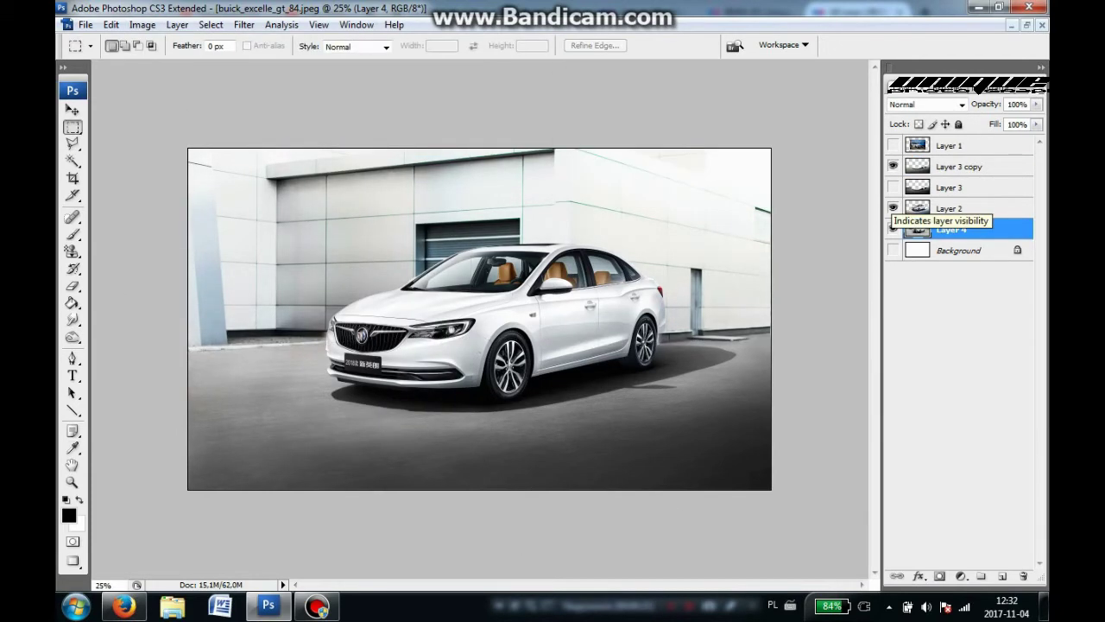
click(893, 166)
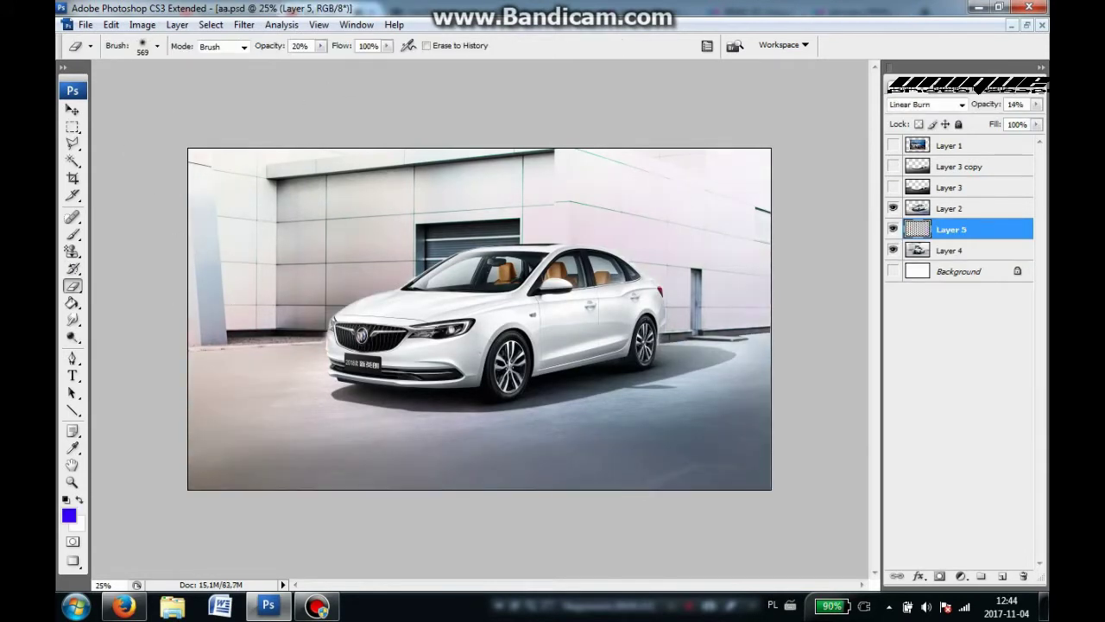
click(949, 250)
click(73, 337)
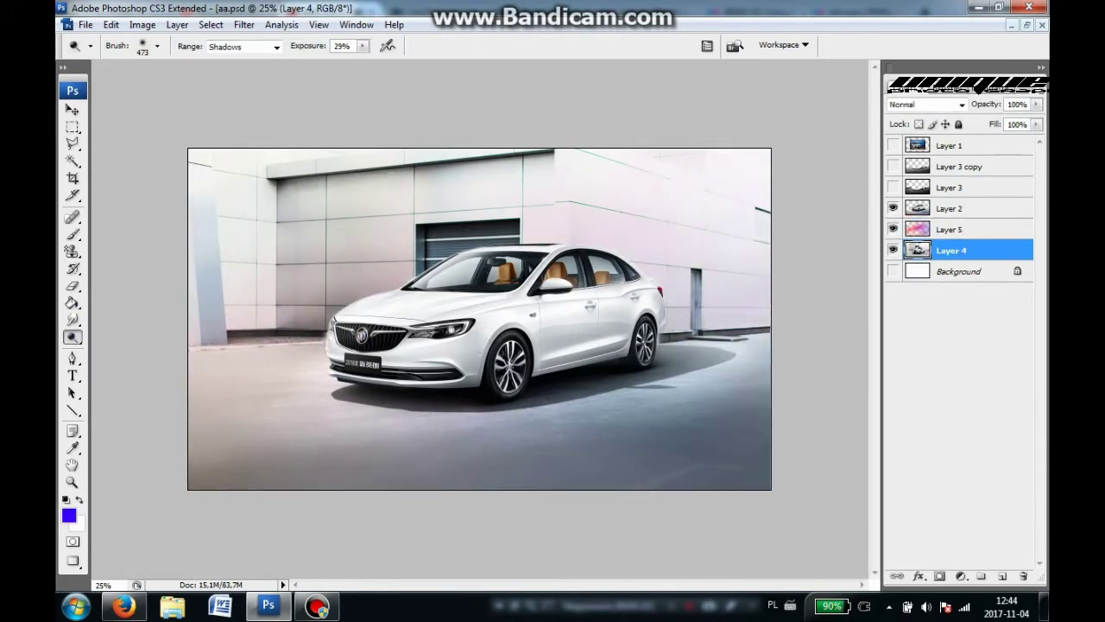
key(alt+bracketright)
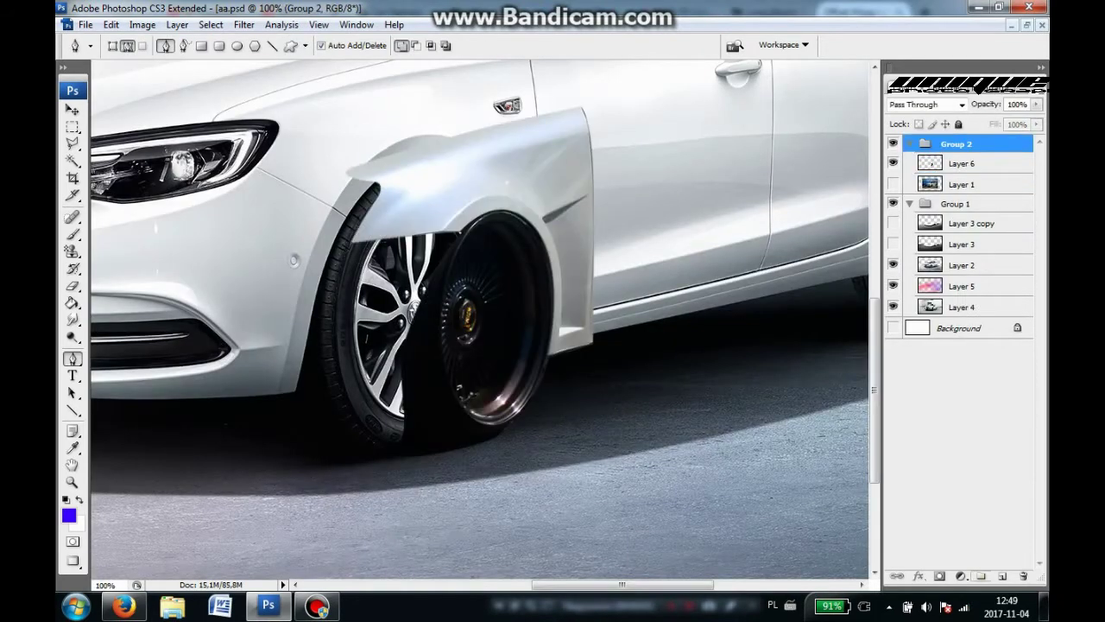
Step: Scale, skew and warp the wheel layer to fit the front arch
key(ctrl+minus)
key(ctrl+t)
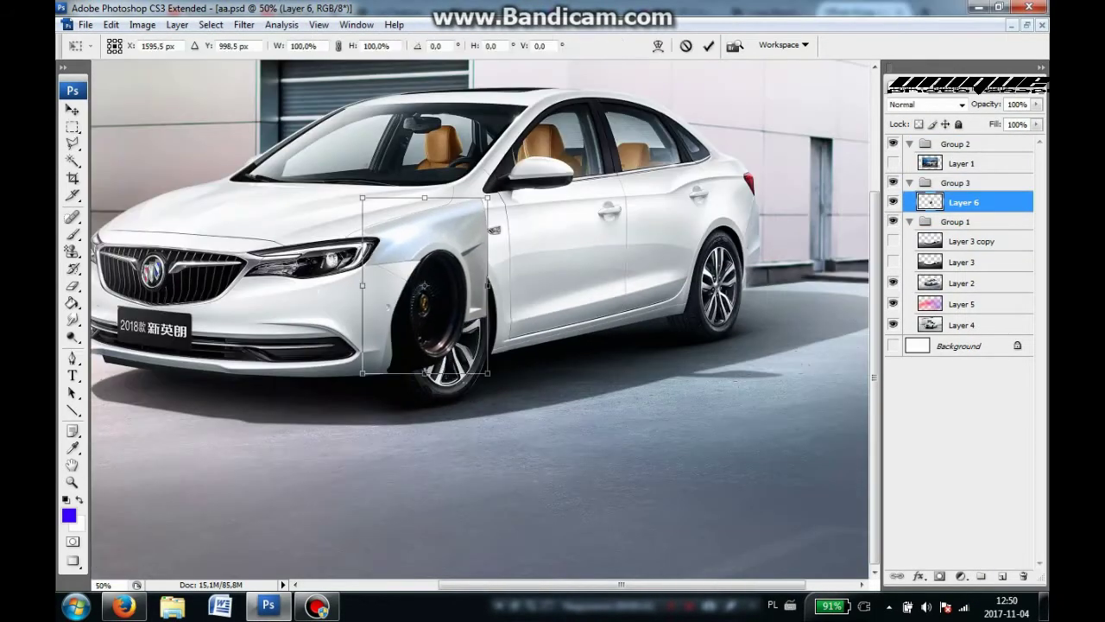
drag(436, 198, 436, 184)
right_click(422, 262)
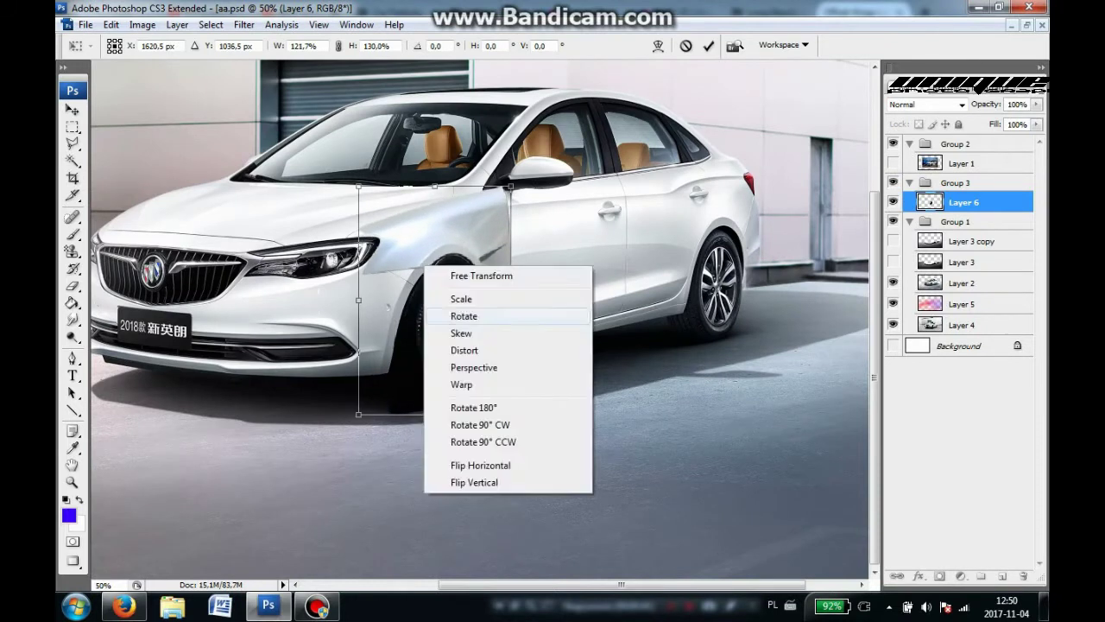
click(449, 337)
drag(511, 298, 511, 304)
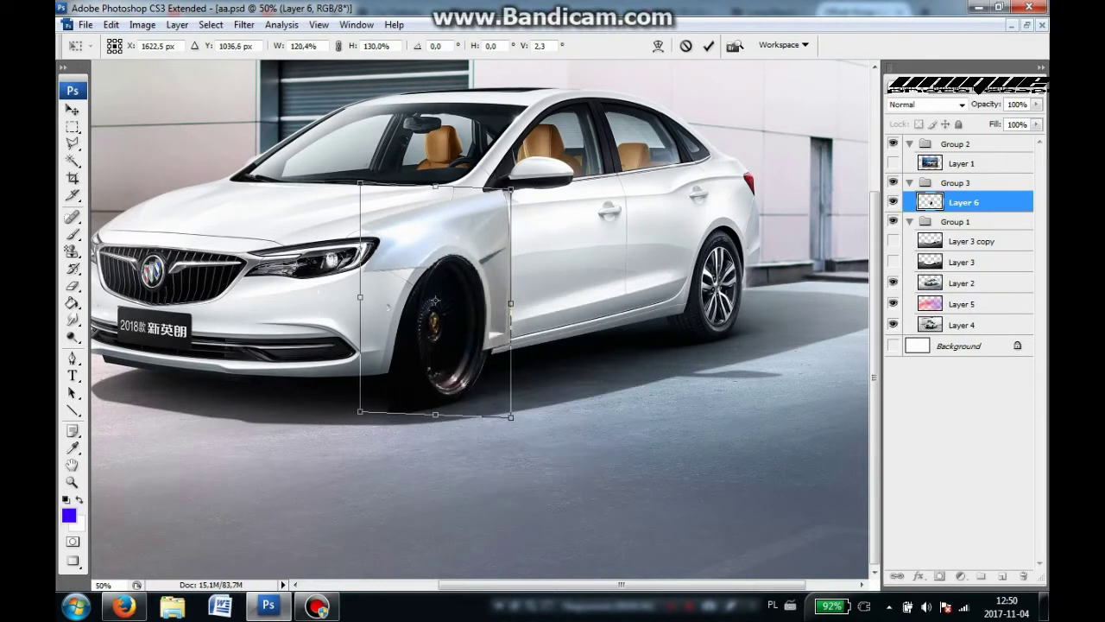
right_click(359, 183)
click(380, 315)
drag(360, 183, 337, 197)
key(Return)
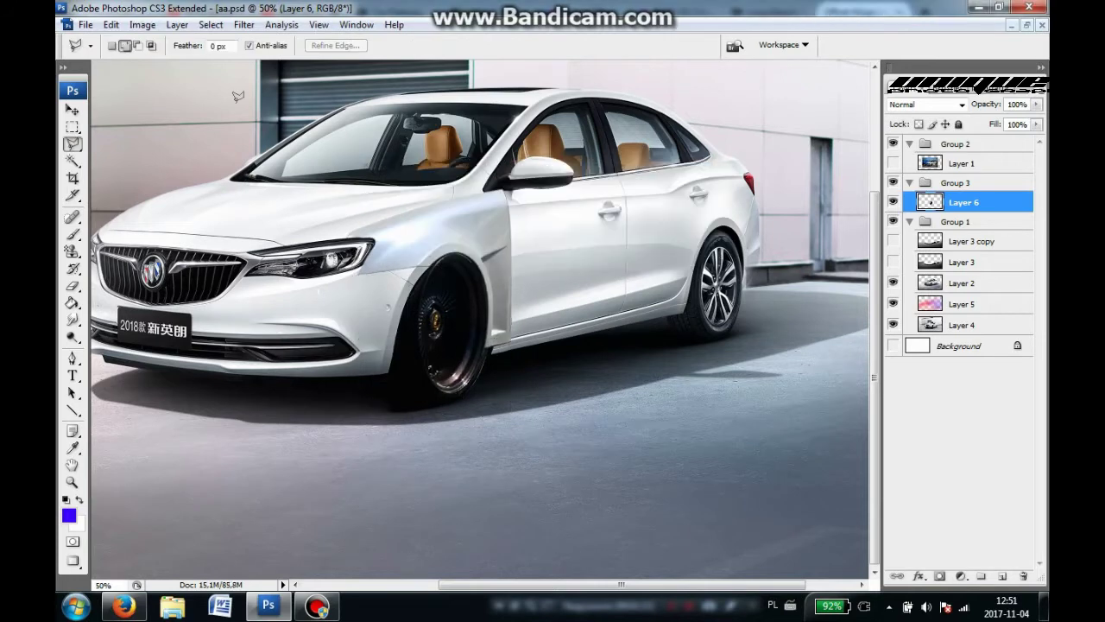
Step: Raise the wheel layer's brightness to +41 after previewing Levels
key(ctrl+l)
key(Escape)
drag(655, 132, 676, 131)
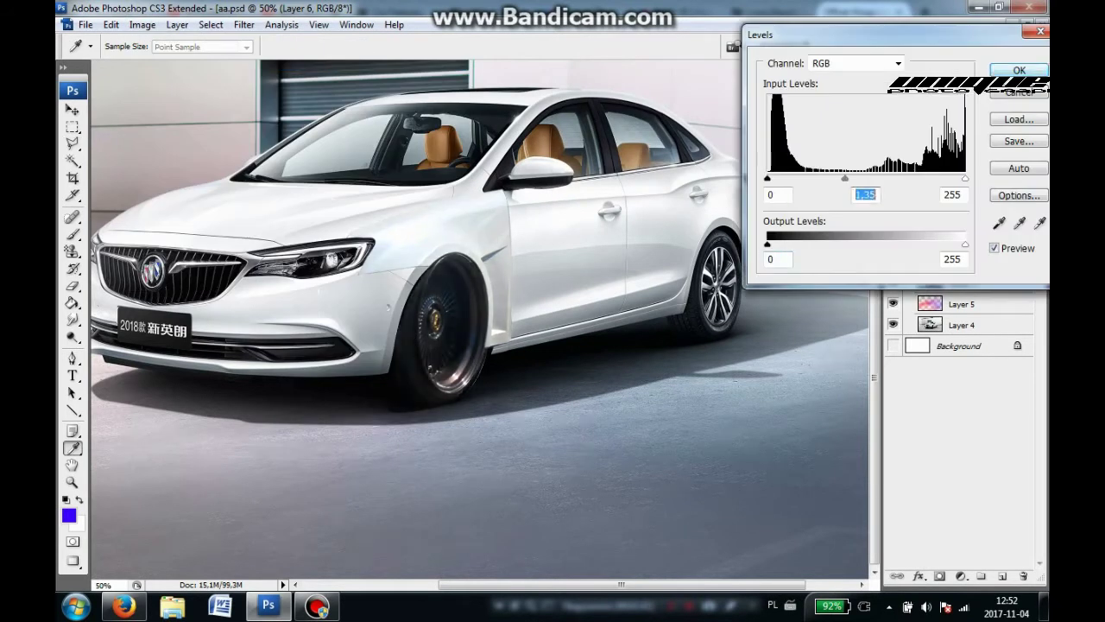
Step: Show Layer 6 and smudge away the chrome badge behind the front arch on Layer 2
click(892, 201)
key(e)
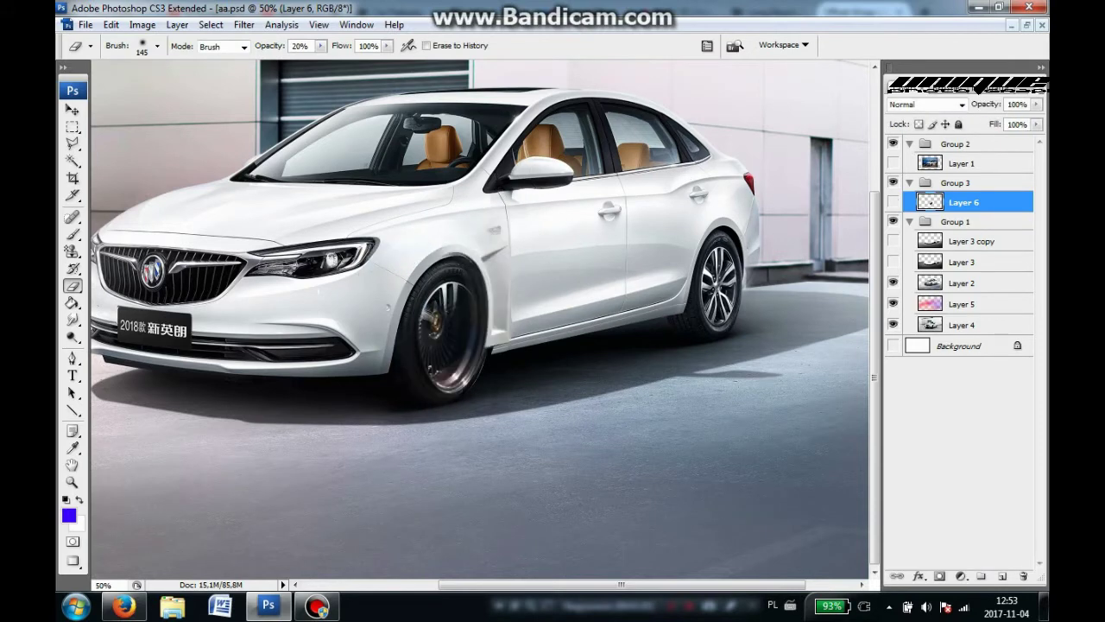
click(963, 282)
scroll(466, 285, up, 5)
key(r)
click(157, 46)
key(Escape)
drag(523, 342, 538, 345)
scroll(538, 345, down, 2)
Step: Dodge around the wheel on Layer 6 with a 90 px brush
key(o)
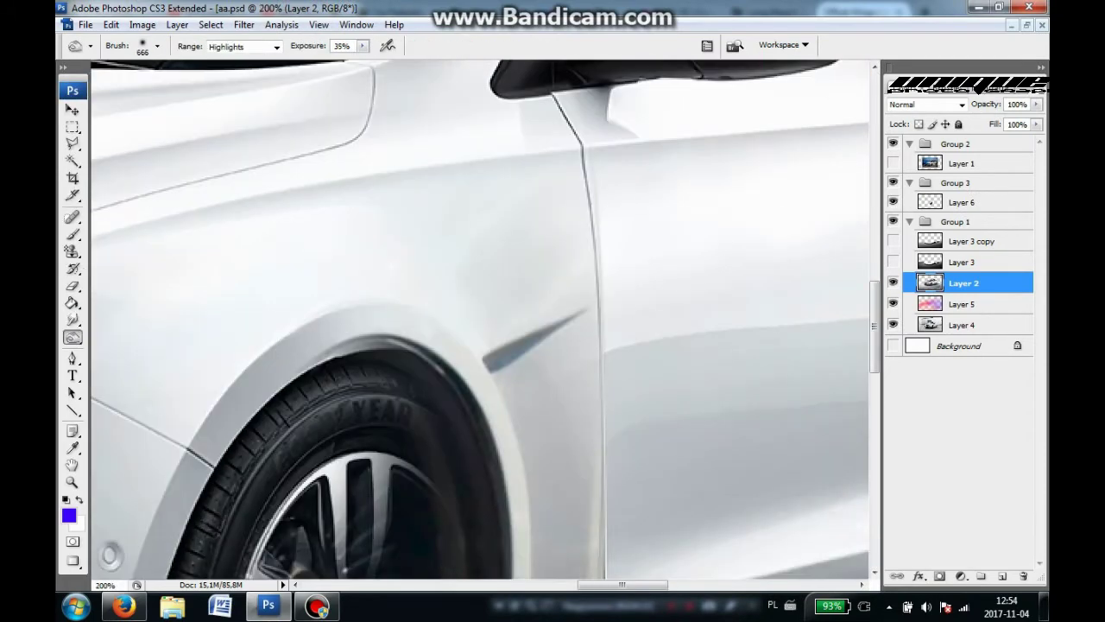
click(963, 202)
click(157, 45)
drag(104, 91, 143, 90)
key(Return)
scroll(507, 328, down, 2)
scroll(507, 328, up, 1)
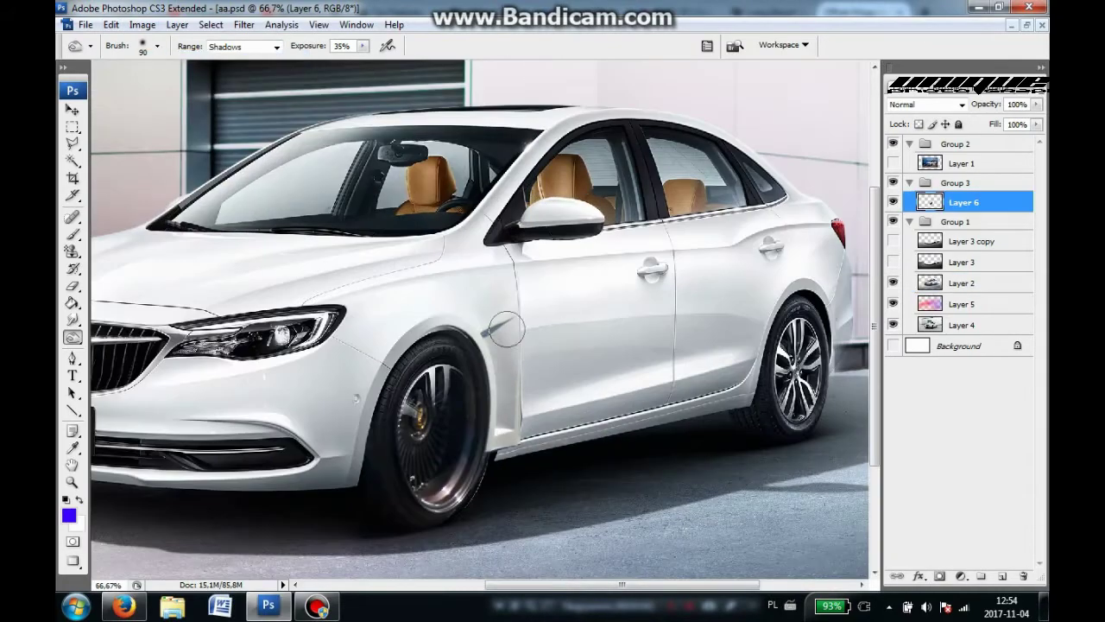
scroll(479, 319, down, 1)
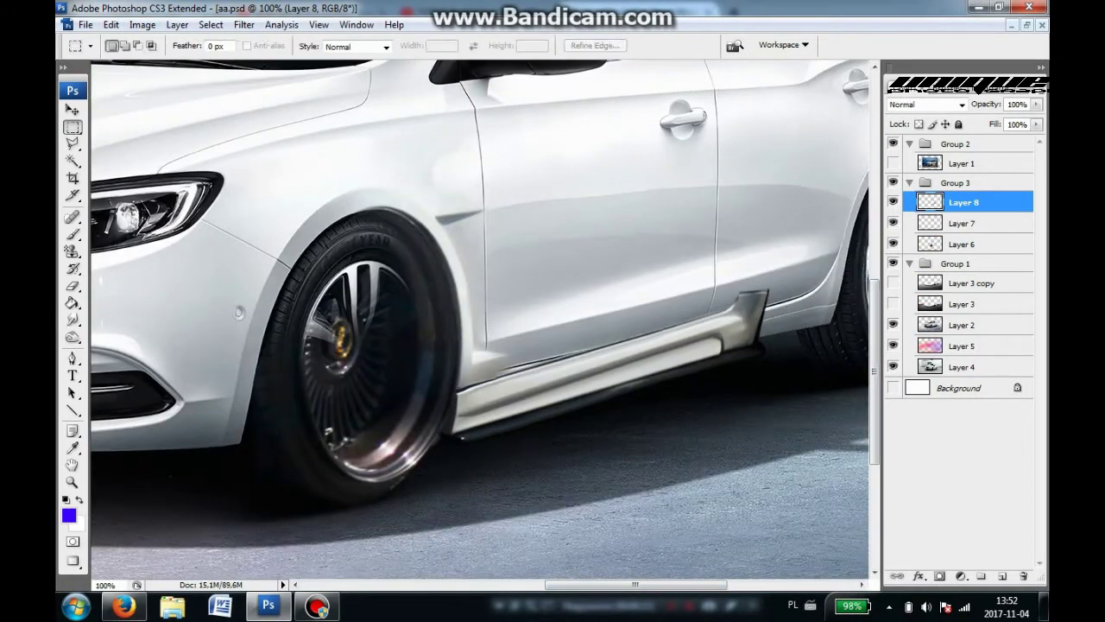
Step: Distort and warp the side skirt on Layer 8 to follow the sill line
right_click(430, 154)
click(470, 244)
right_click(692, 352)
click(730, 437)
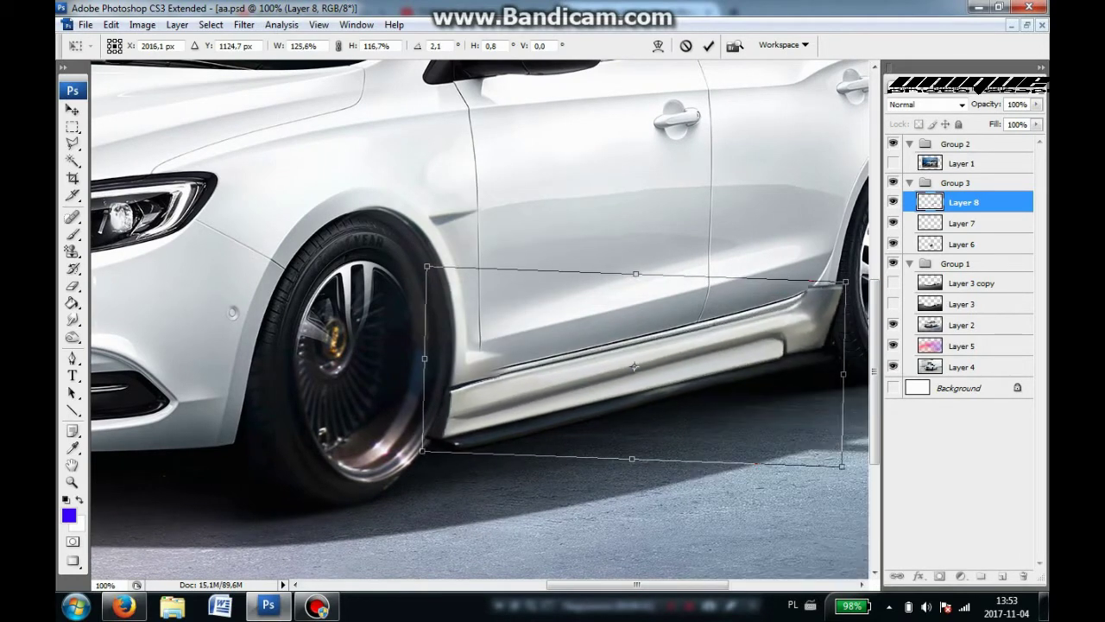
drag(839, 283, 840, 281)
right_click(822, 369)
click(855, 249)
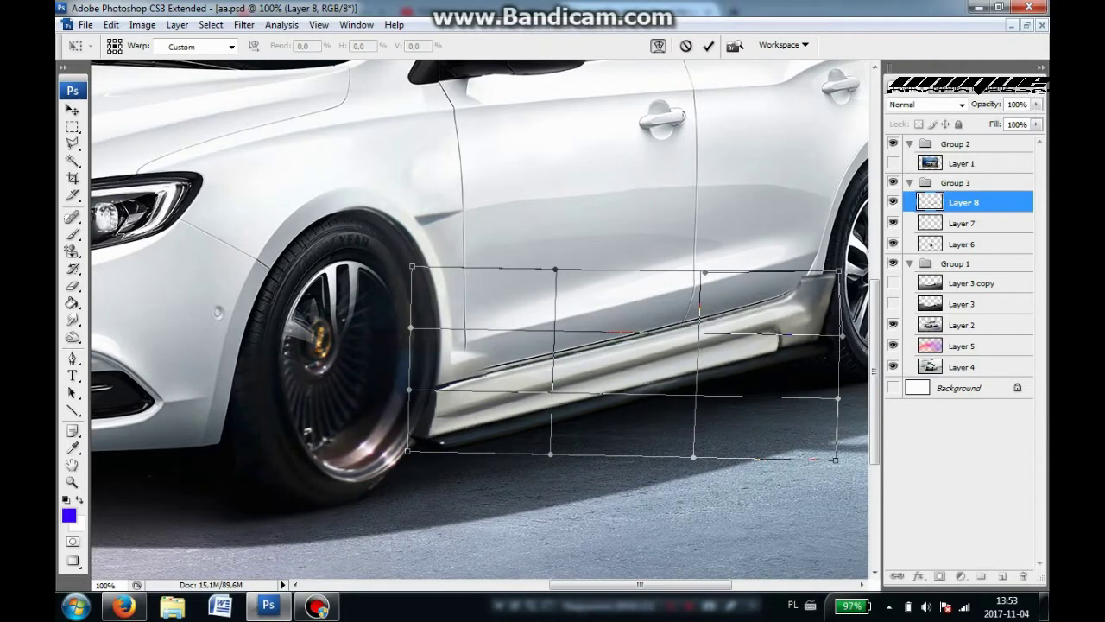
drag(832, 371, 834, 342)
key(Return)
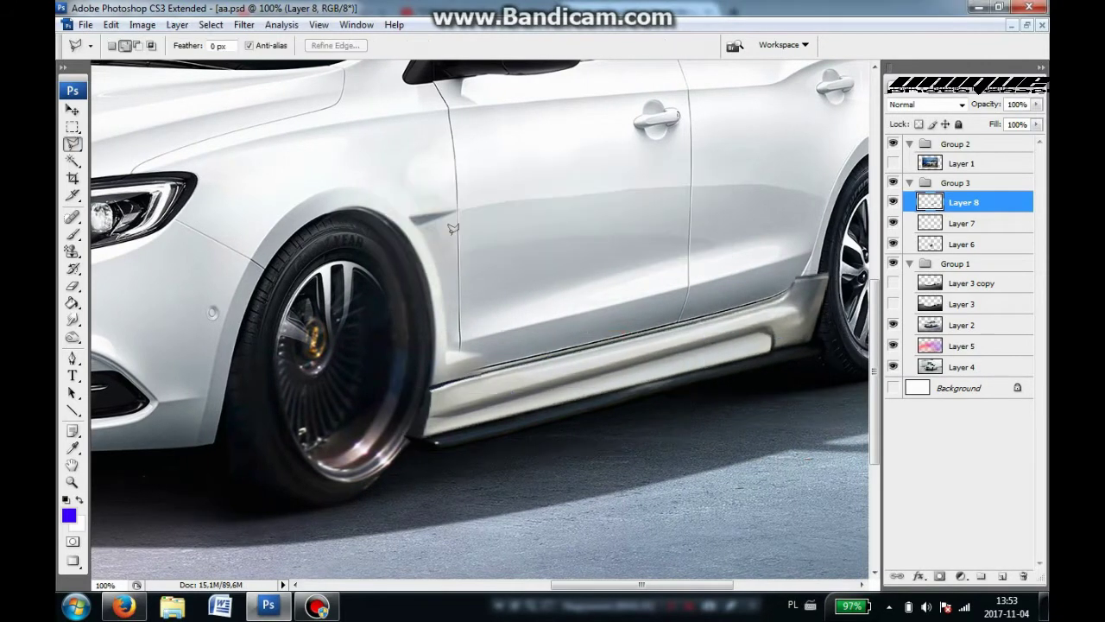
key(ctrl+minus)
key(ctrl+minus)
Step: Set a 93 px Dodge brush and boost the skirt with Brightness/Contrast +24
key(o)
click(157, 46)
text(93)
key(Return)
key(alt+i)
key(a)
key(c)
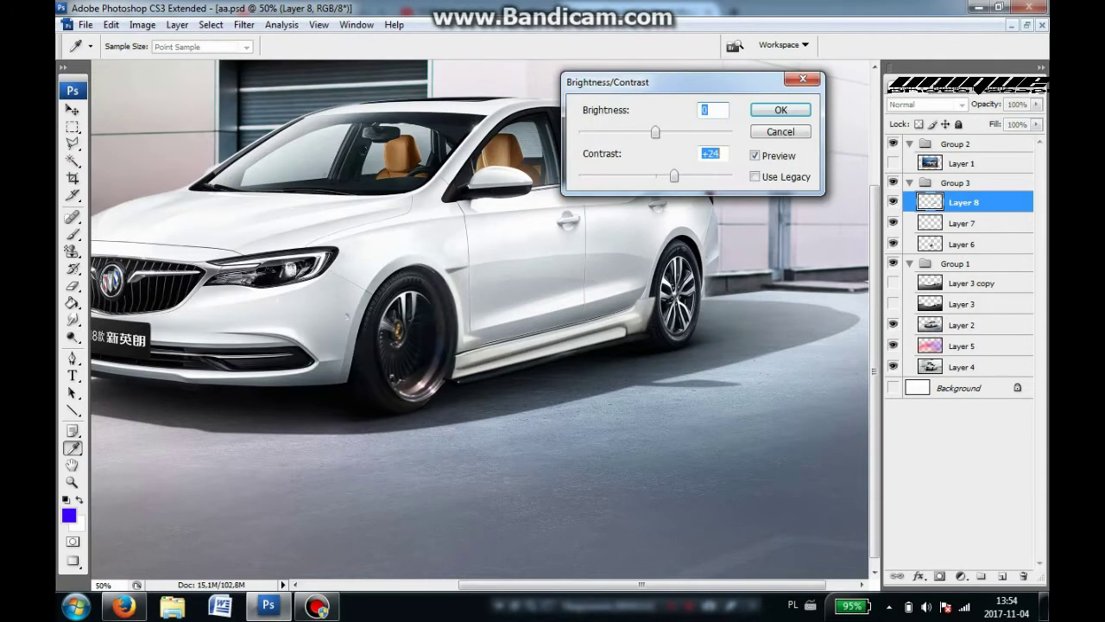
key(Return)
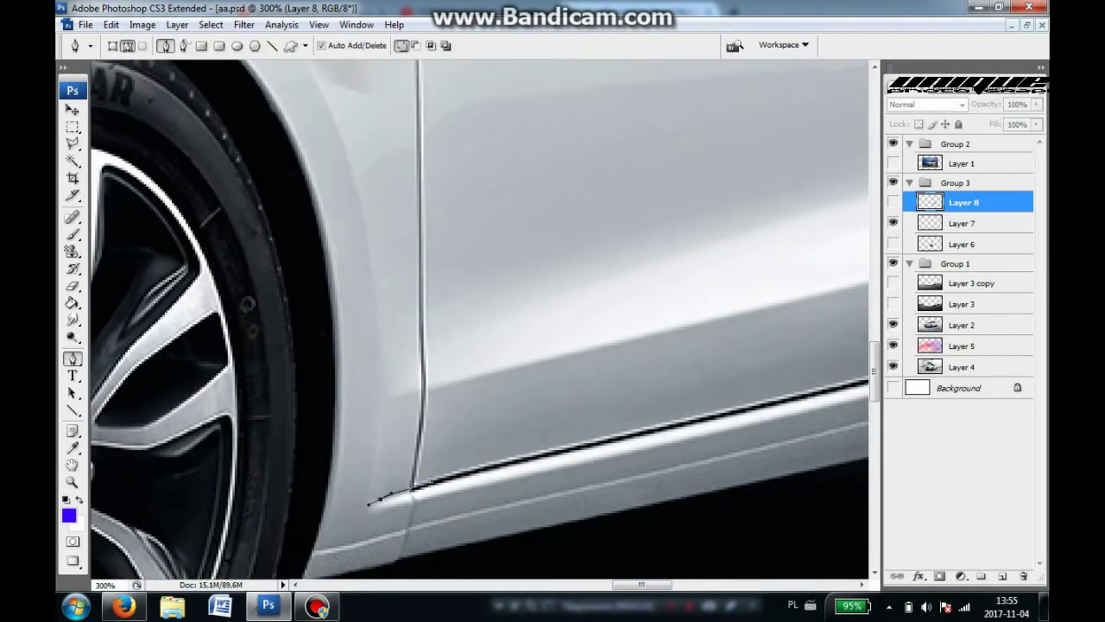
Step: Deselect the sill area and warp the trim line to follow the sill
scroll(479, 319, right, 3)
scroll(479, 320, right, 3)
scroll(479, 319, right, 3)
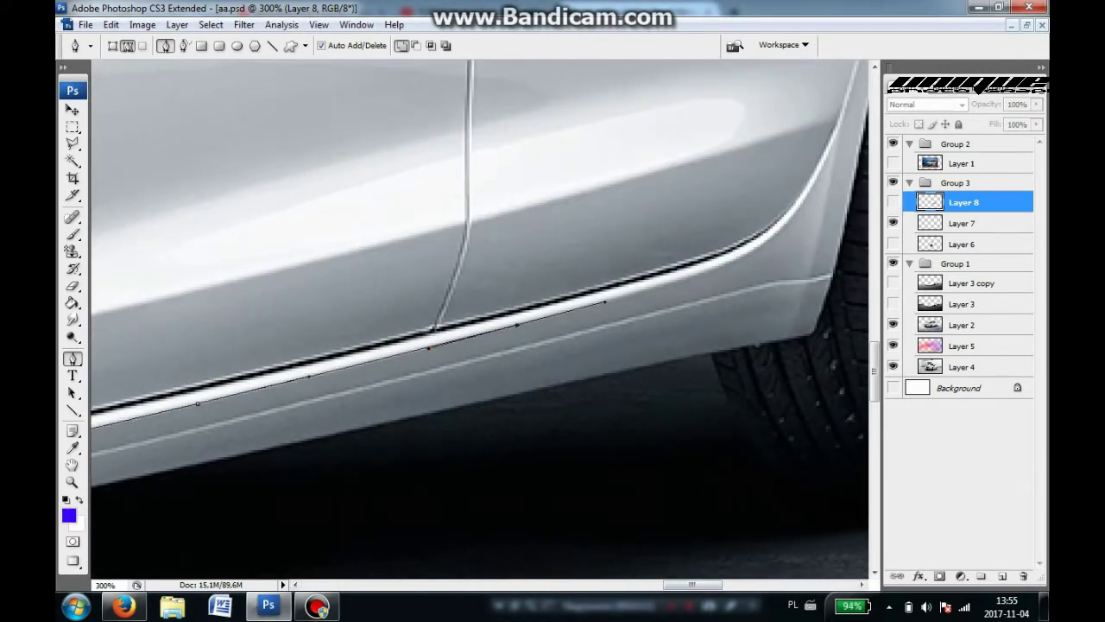
scroll(542, 320, left, 5)
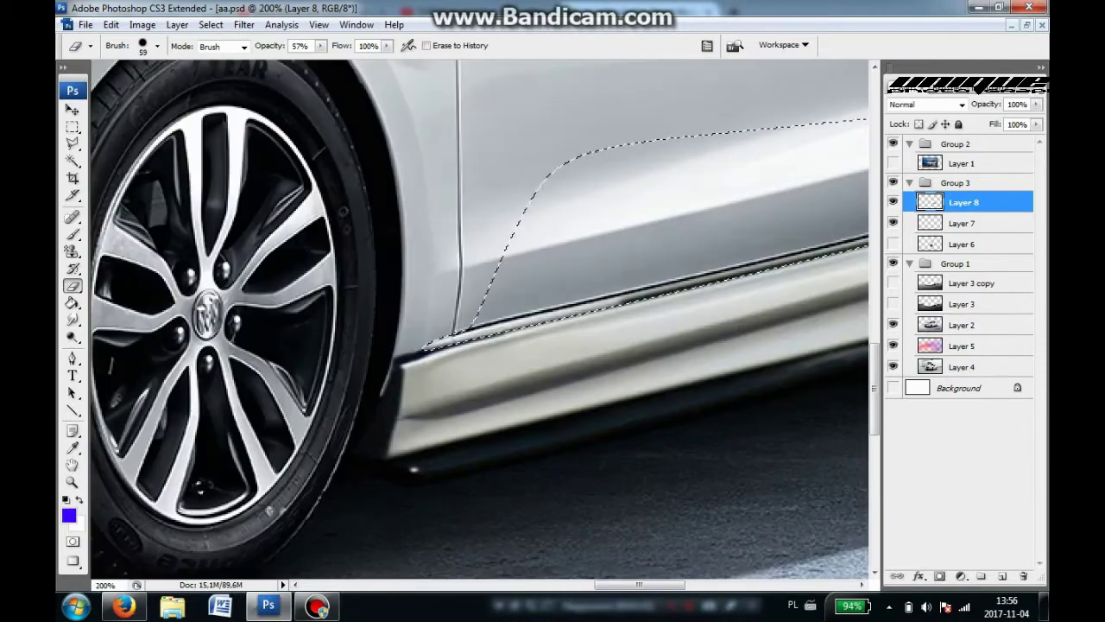
scroll(479, 319, right, 4)
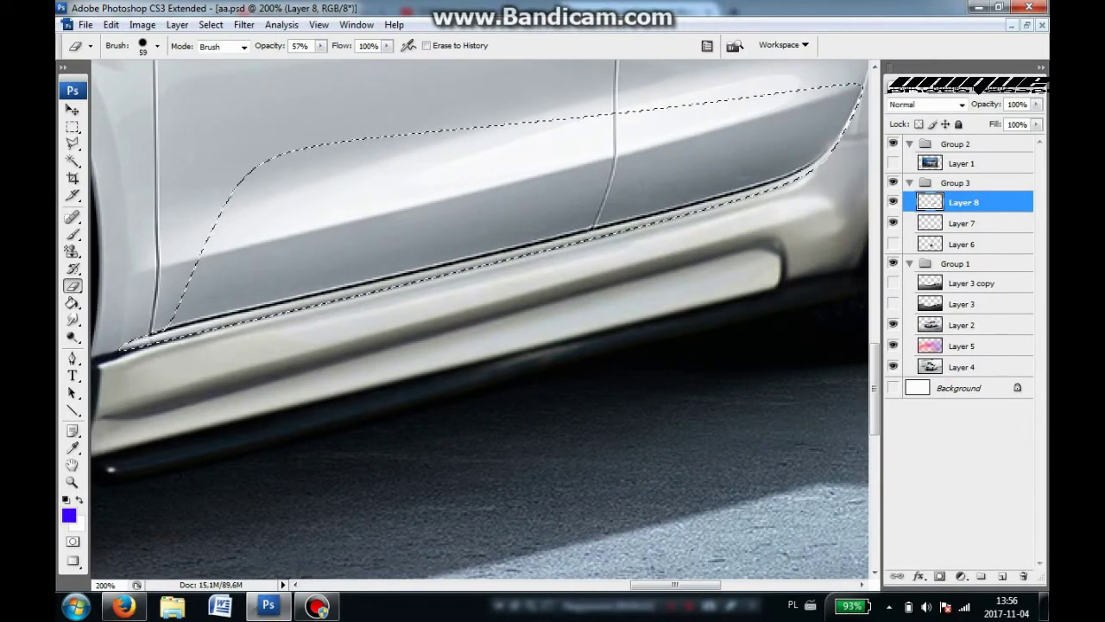
key(m)
key(ctrl+d)
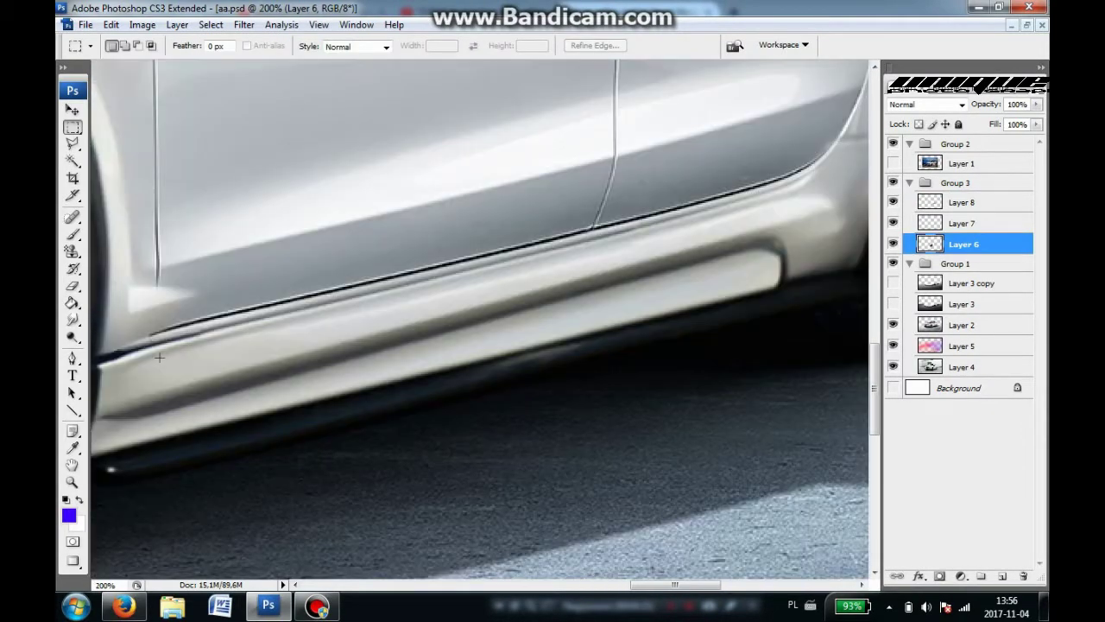
key(l)
key(ctrl+t)
scroll(350, 177, left, 4)
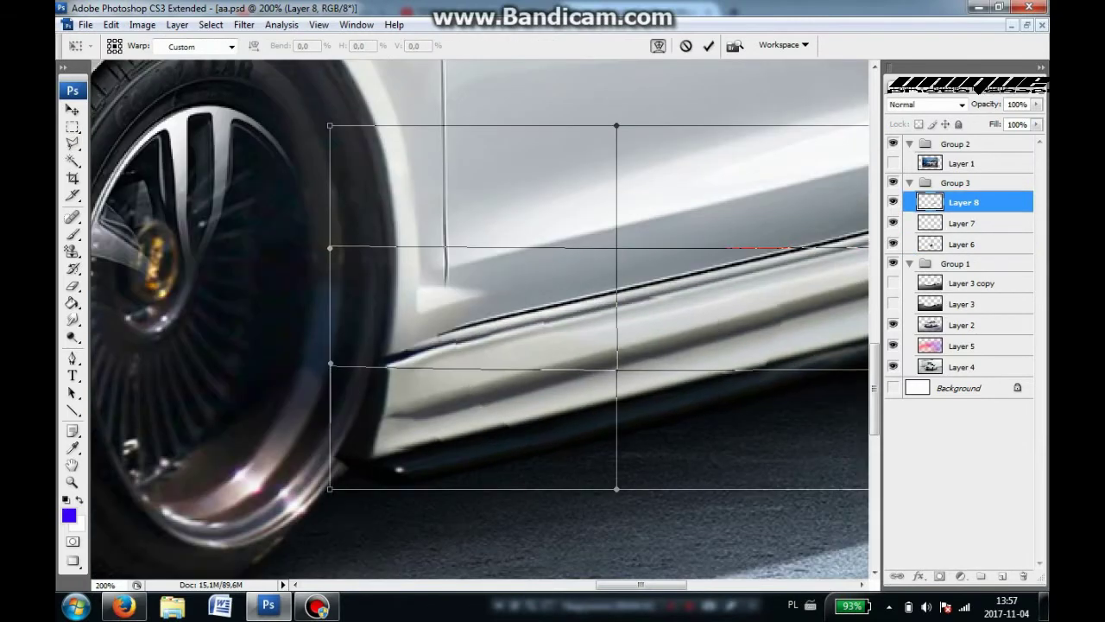
key(Escape)
key(m)
Step: Refine the trim joint beside the front wheel with the Eraser and Smudge tools
key(ctrl+plus)
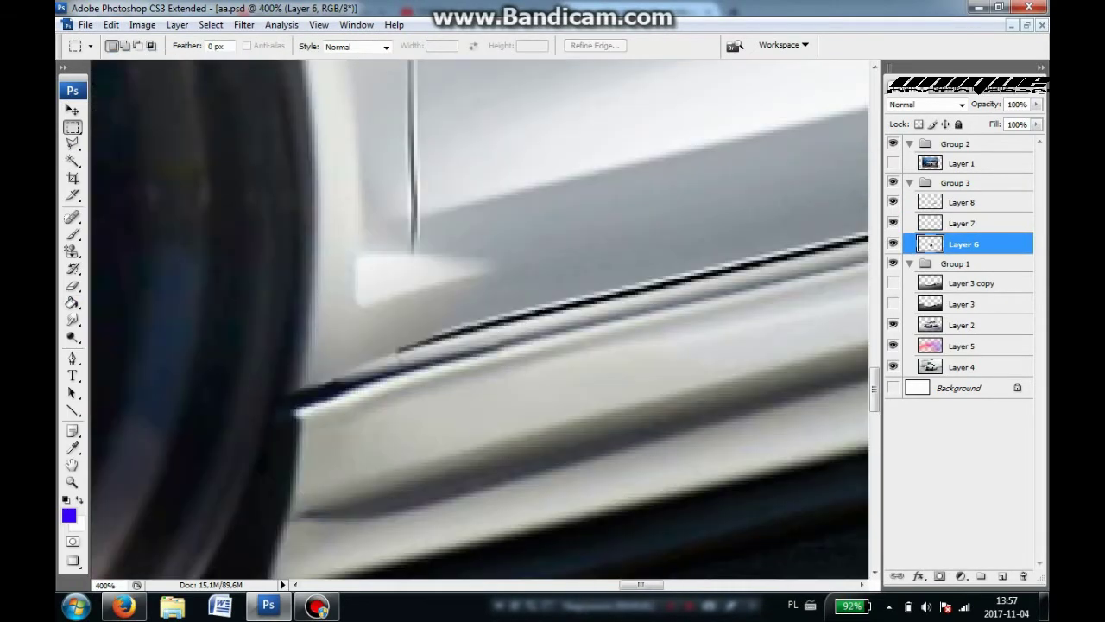
key(e)
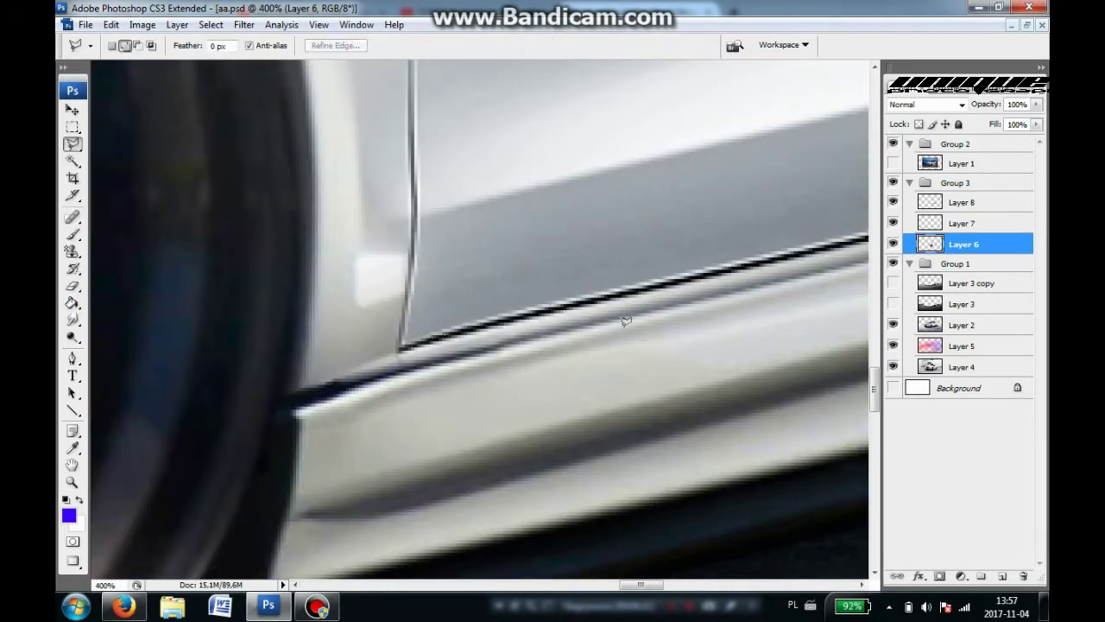
key(r)
click(144, 45)
key(Escape)
key(ctrl+minus)
key(ctrl+plus)
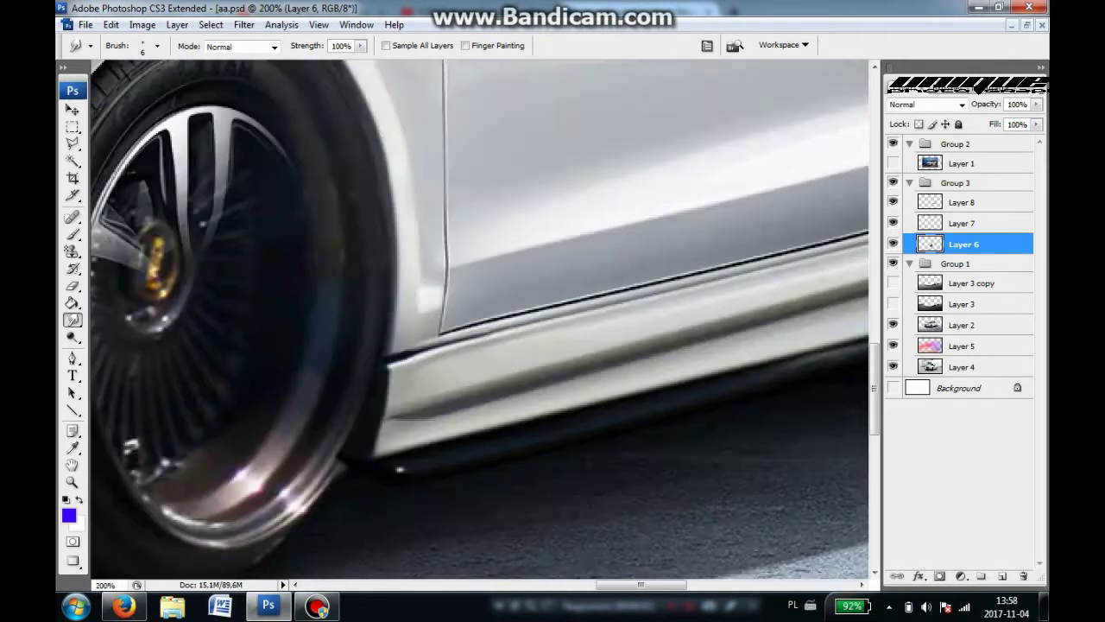
Step: Lasso the trim strip on Layer 2 and copy it onto a new layer
key(l)
key(ctrl+plus)
click(306, 326)
click(320, 354)
click(799, 245)
click(782, 217)
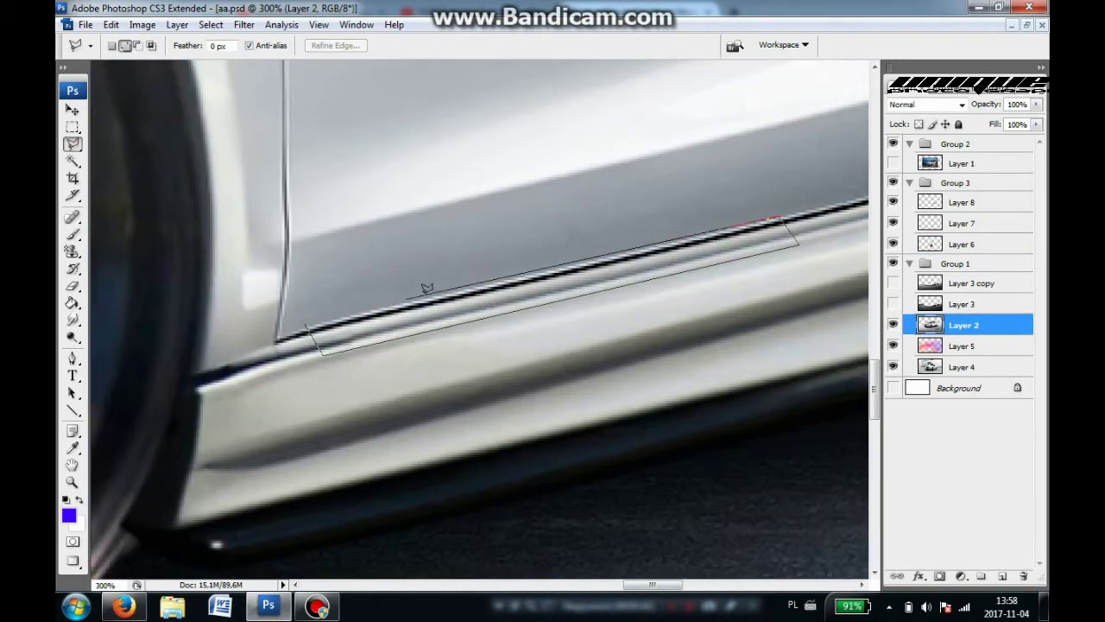
key(ctrl+j)
key(ctrl+t)
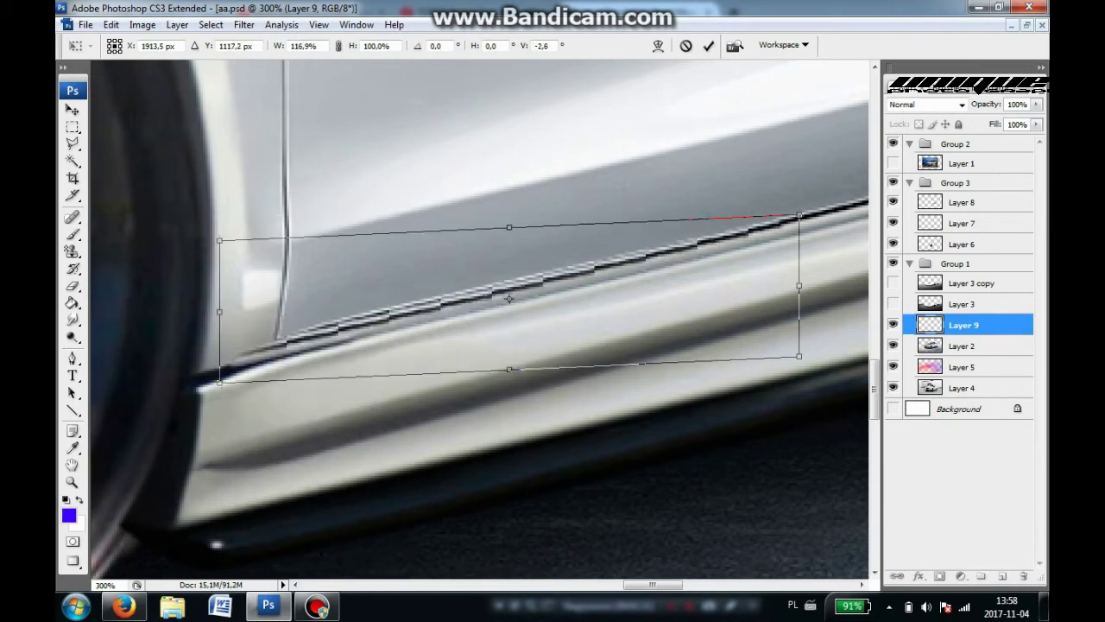
key(Return)
Step: Move Layer 9 into Group 3 above Layer 6 and skew the strip along the sill
key(m)
drag(963, 325, 963, 234)
key(ctrl+t)
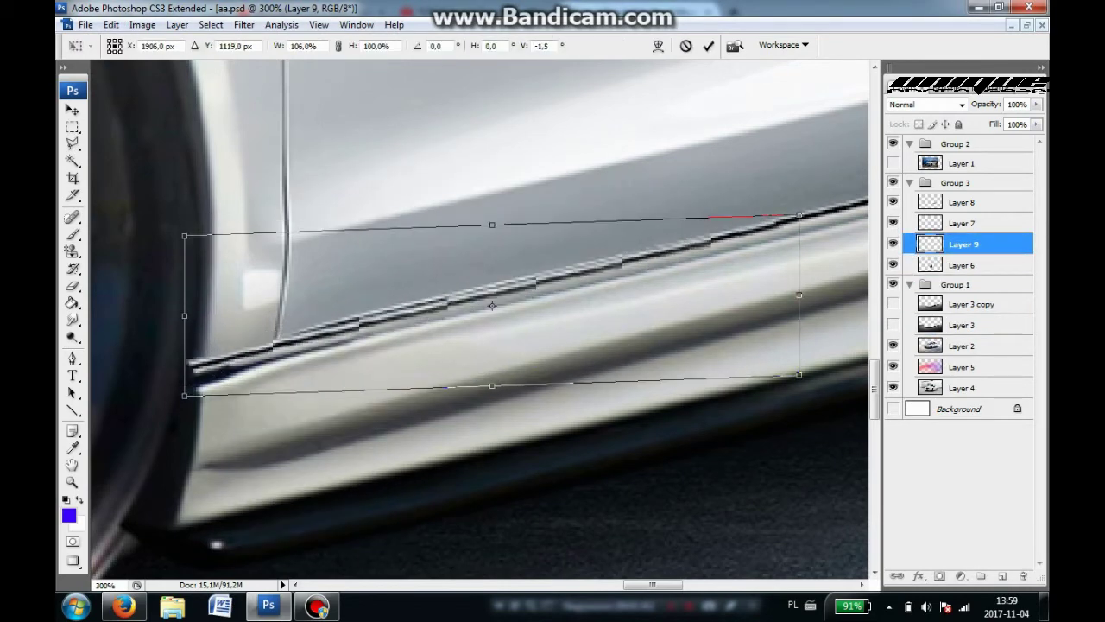
key(Return)
key(ctrl+t)
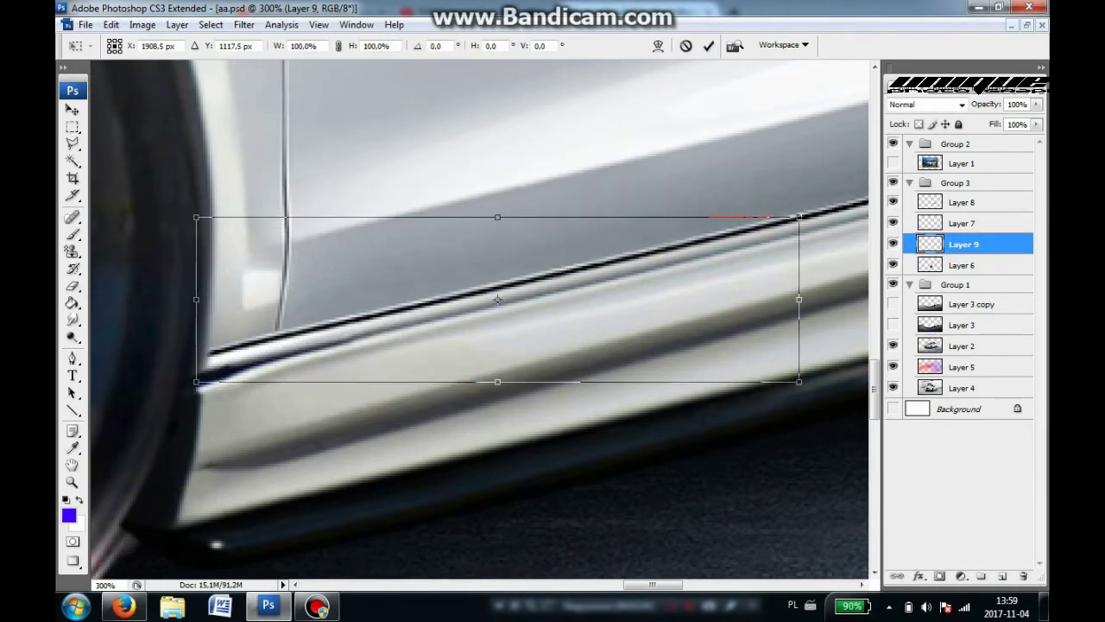
key(Return)
key(m)
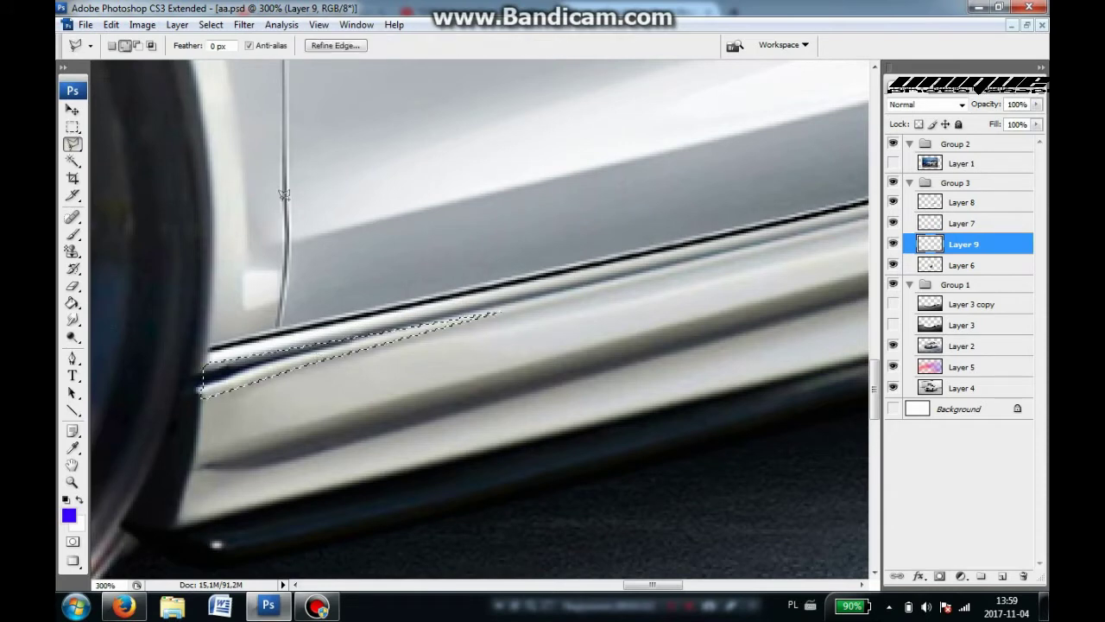
Step: Draw a Pen path along the sill edge and turn it into a selection on a new layer
key(p)
drag(535, 328, 389, 350)
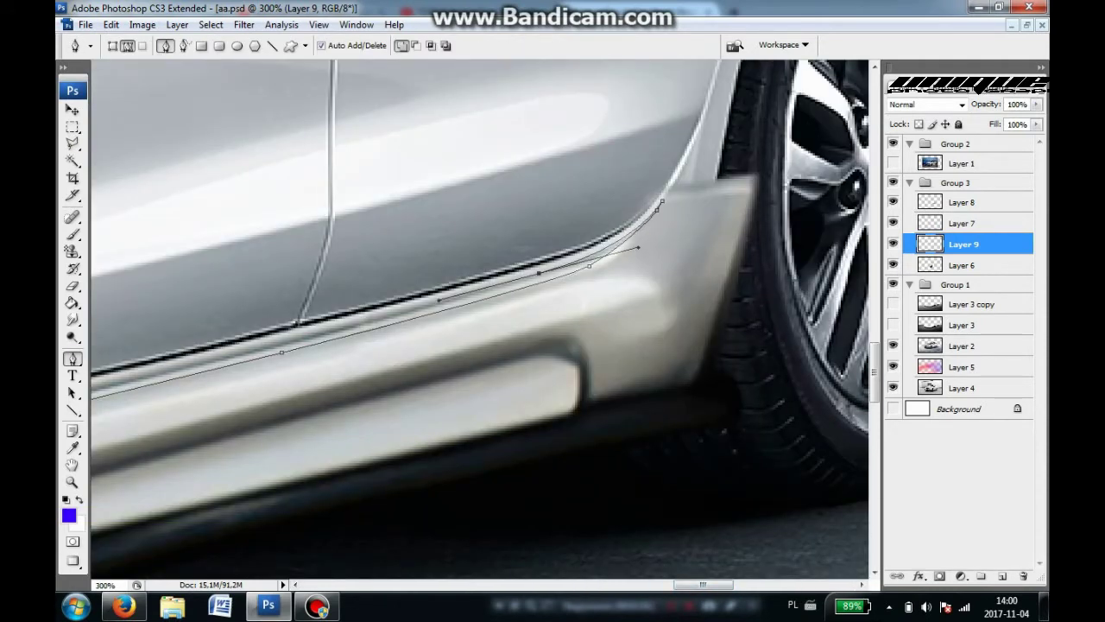
drag(388, 345, 518, 484)
right_click(217, 341)
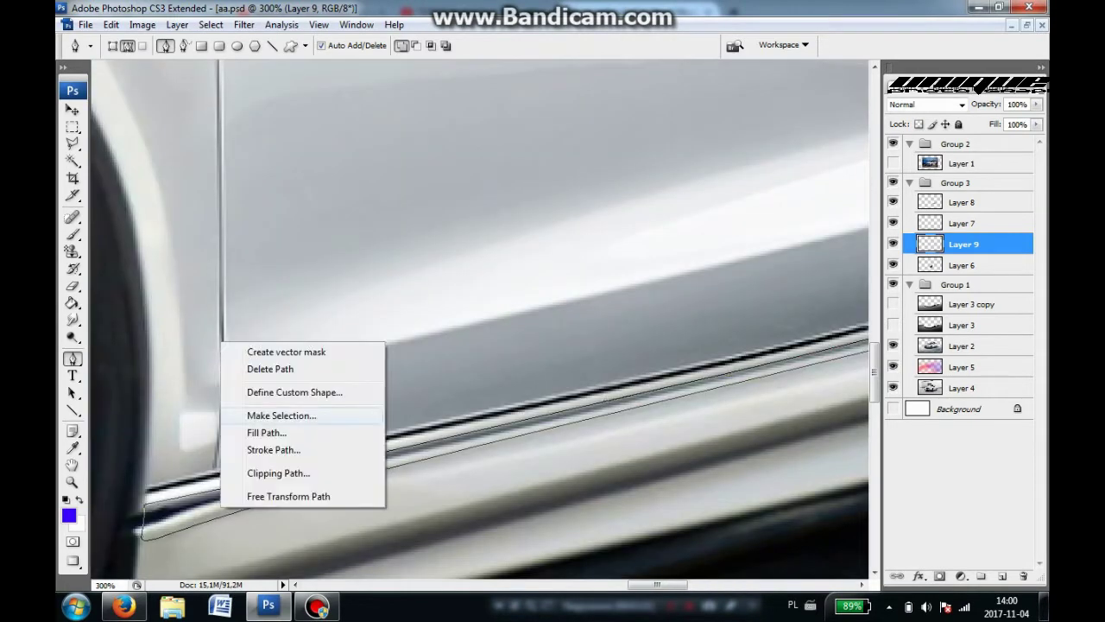
click(268, 414)
key(Return)
key(ctrl+shift+alt+n)
Step: Paint the sill trim on Layer 10, move it to the top of Group 3, and deselect
key(b)
key(ctrl+alt+0)
key(ctrl+bracketright)
key(ctrl+bracketright)
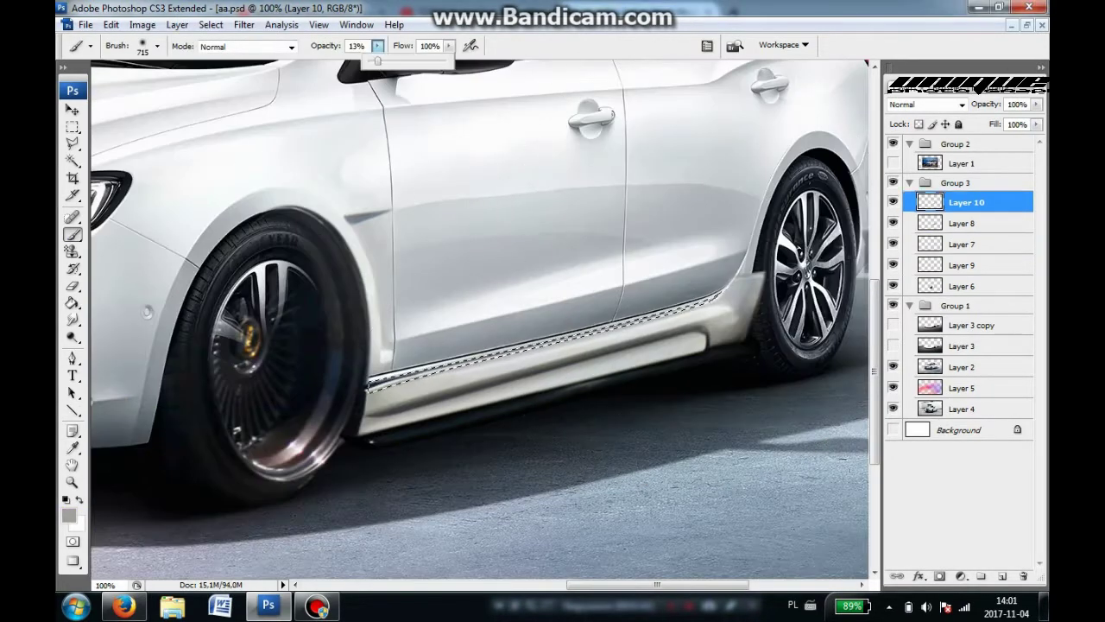
key(ctrl+d)
key(m)
key(bracketright)
key(bracketright)
key(bracketright)
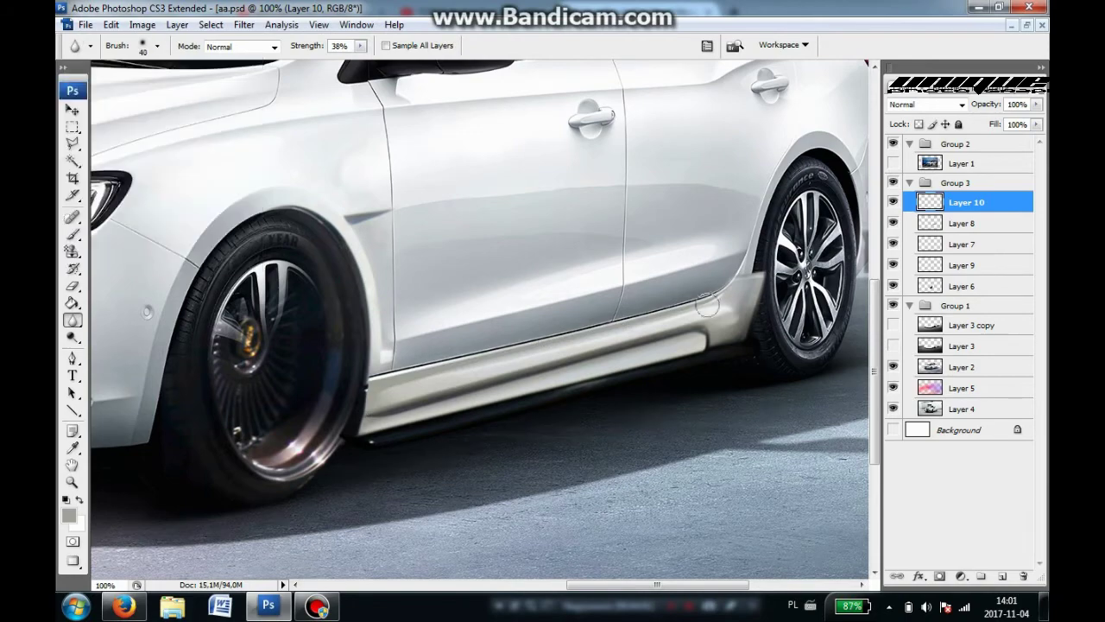
Step: Select Layer 8 and move to the rear wheel arch area
key(alt+bracketleft)
key(e)
alt+scroll(829, 306, up, 2)
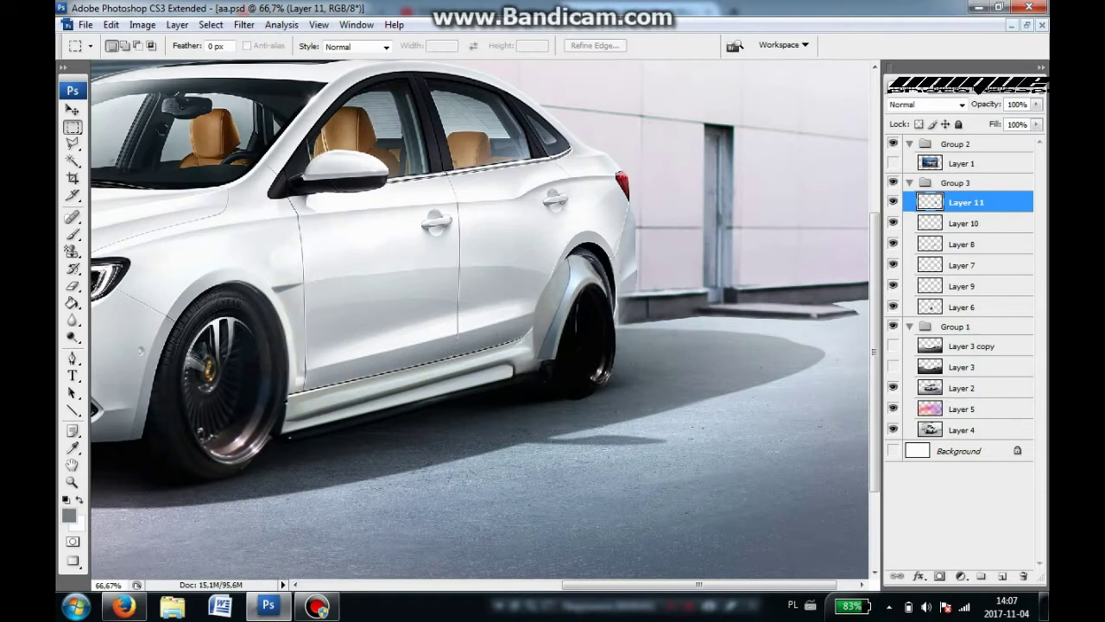
key(ctrl+t)
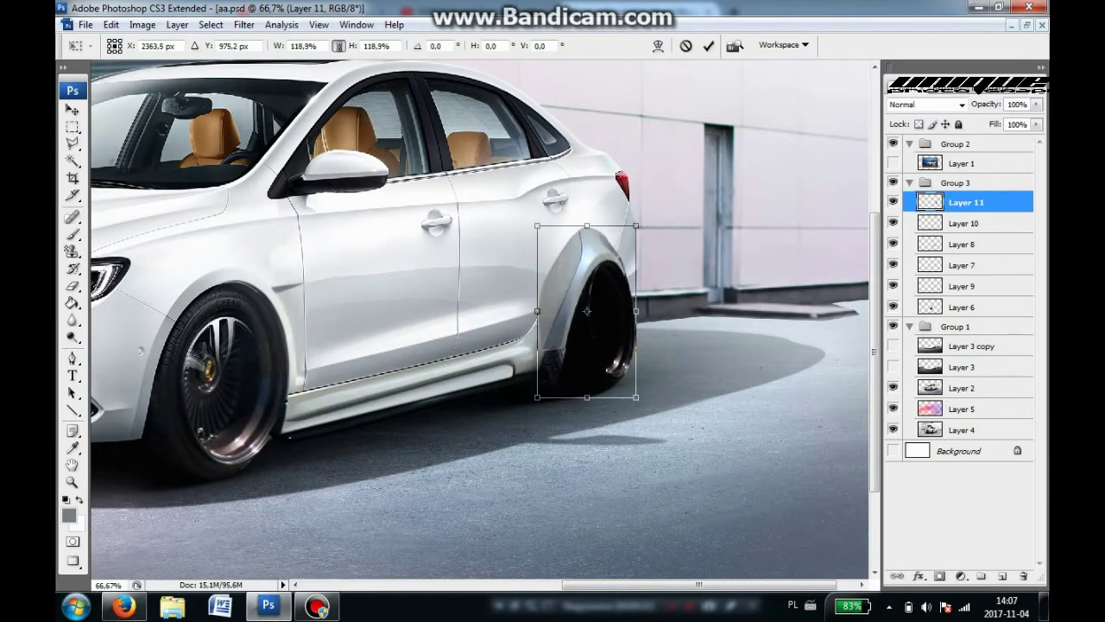
Step: Widen and heighten the rear flared arch toward the door to cover more wheel
drag(631, 301, 648, 296)
drag(518, 301, 506, 296)
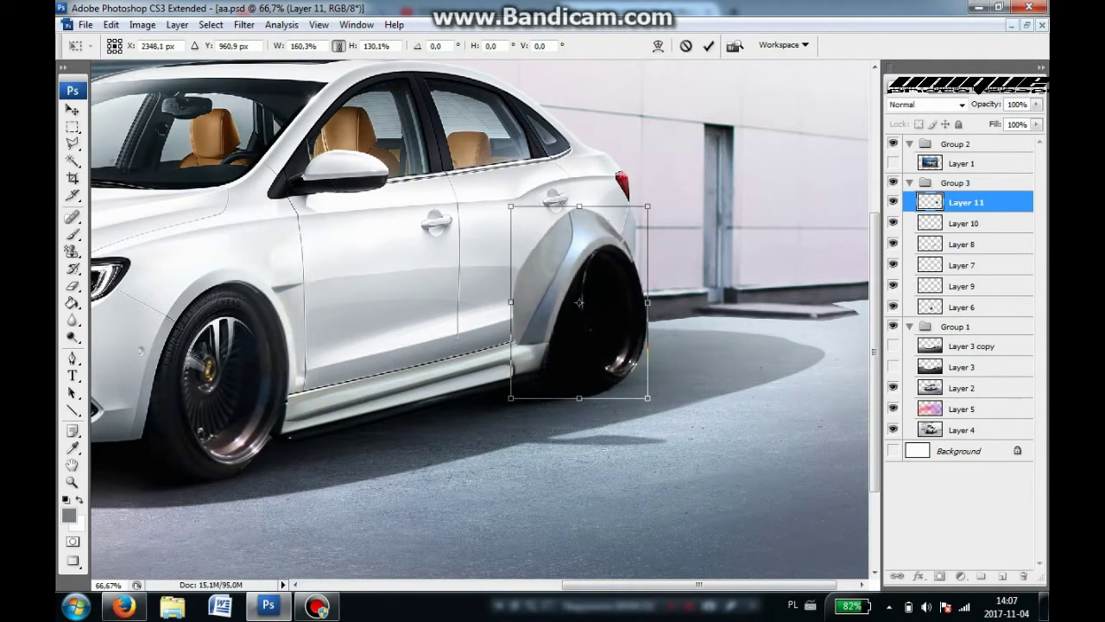
drag(577, 205, 584, 200)
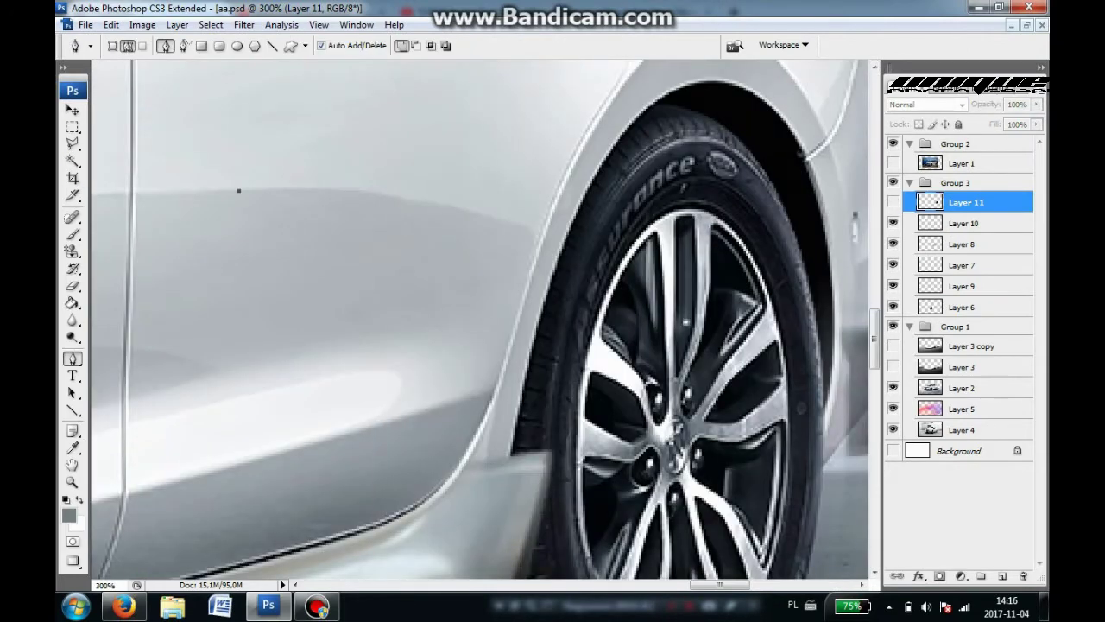
Step: Show Layer 11, erase the excess fender edge by the rear door, and enlarge the eraser to 70
click(892, 202)
key(e)
mouse_move(445, 224)
mouse_down()
mouse_move(380, 311)
mouse_move(430, 344)
mouse_move(430, 390)
mouse_up()
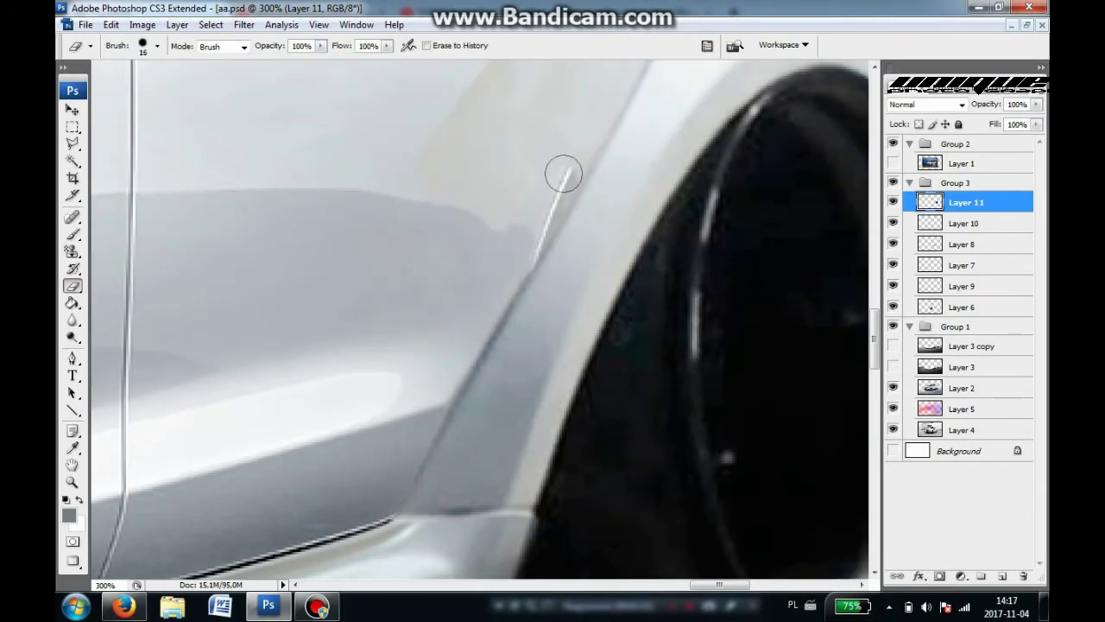
key(ctrl+minus)
key(ctrl+minus)
click(157, 45)
key(4)
key(7)
key(Return)
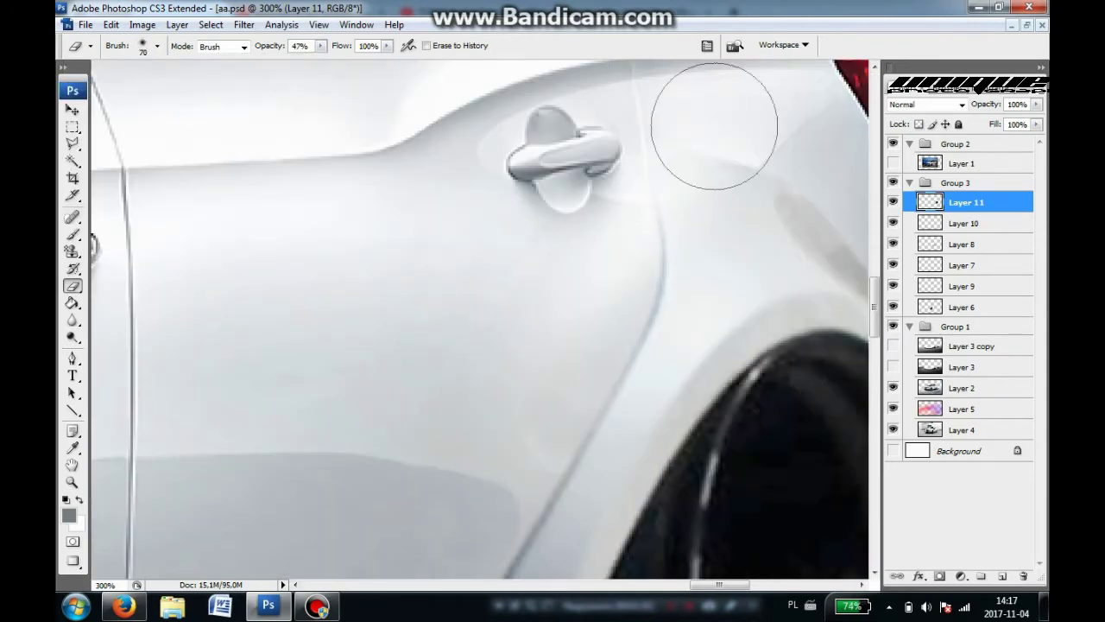
key(ctrl+plus)
key(ctrl+plus)
Step: Trace a closed pen path around the rear fender flare and load it as a selection
key(p)
click(299, 285)
drag(368, 385, 372, 402)
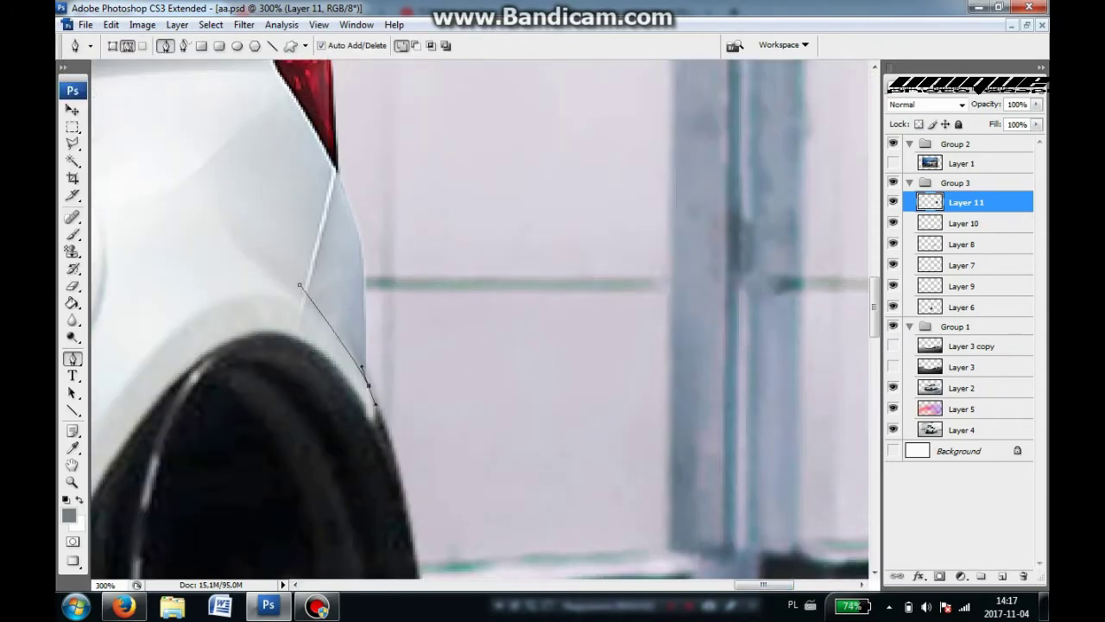
scroll(373, 421, down, 5)
click(567, 548)
click(299, 108)
key(ctrl+Return)
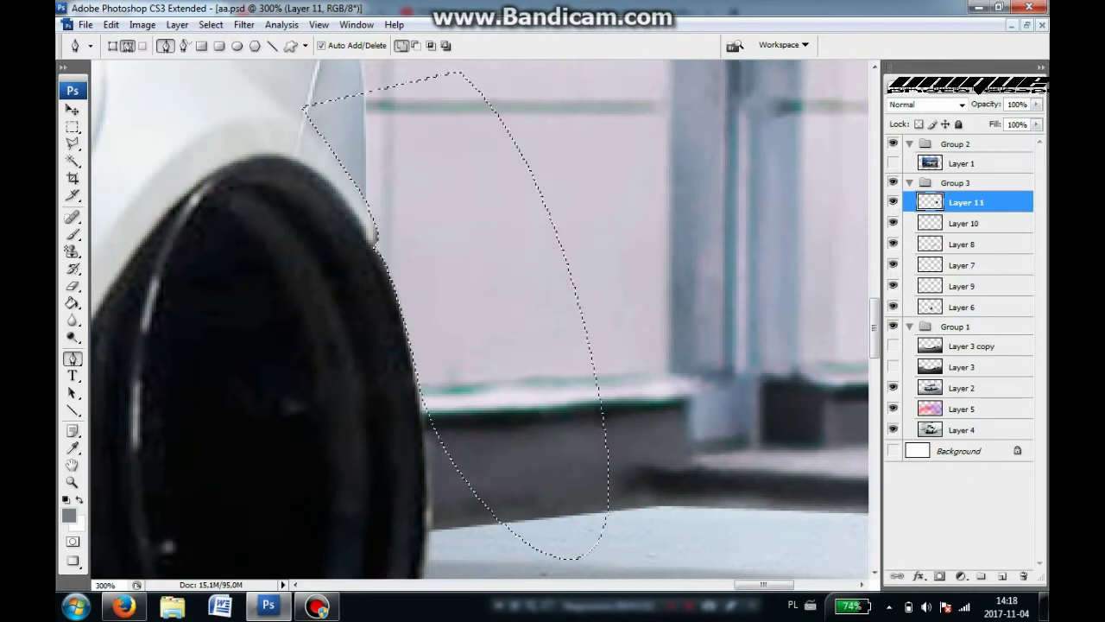
Step: Add a new layer and sample light grey from the car body, then undo it
key(m)
key(ctrl+shift+alt+n)
key(i)
click(275, 176)
key(b)
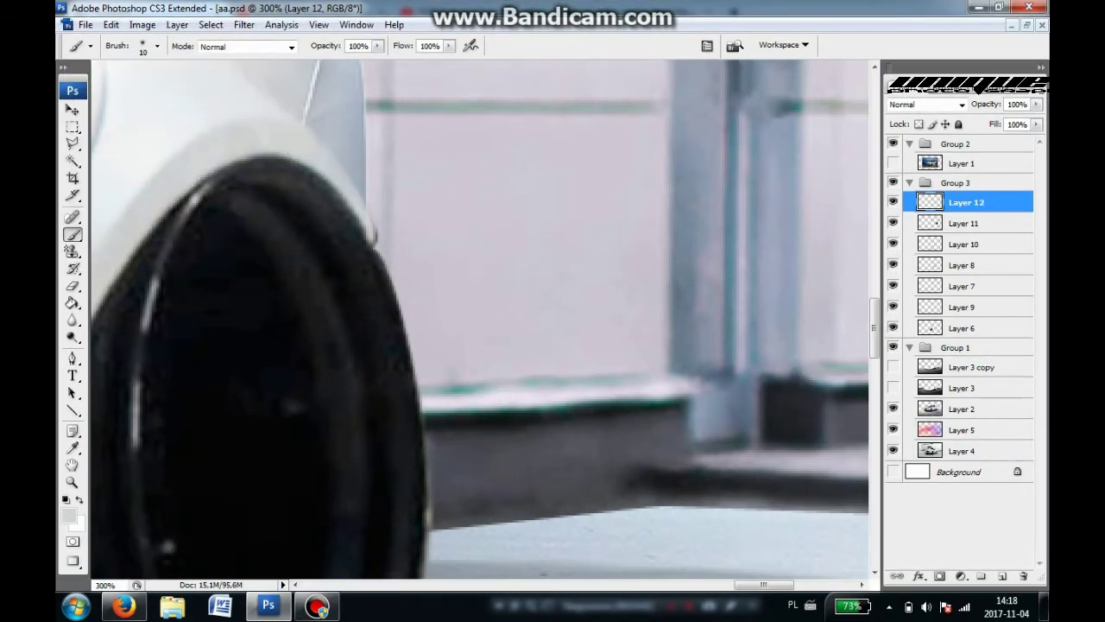
key(ctrl+z)
Step: Reload the fender path as a selection and erase its lower edge with a 15 px eraser at 30% opacity
key(p)
key(ctrl+Return)
key(m)
key(ctrl+minus)
key(ctrl+minus)
key(ctrl+plus)
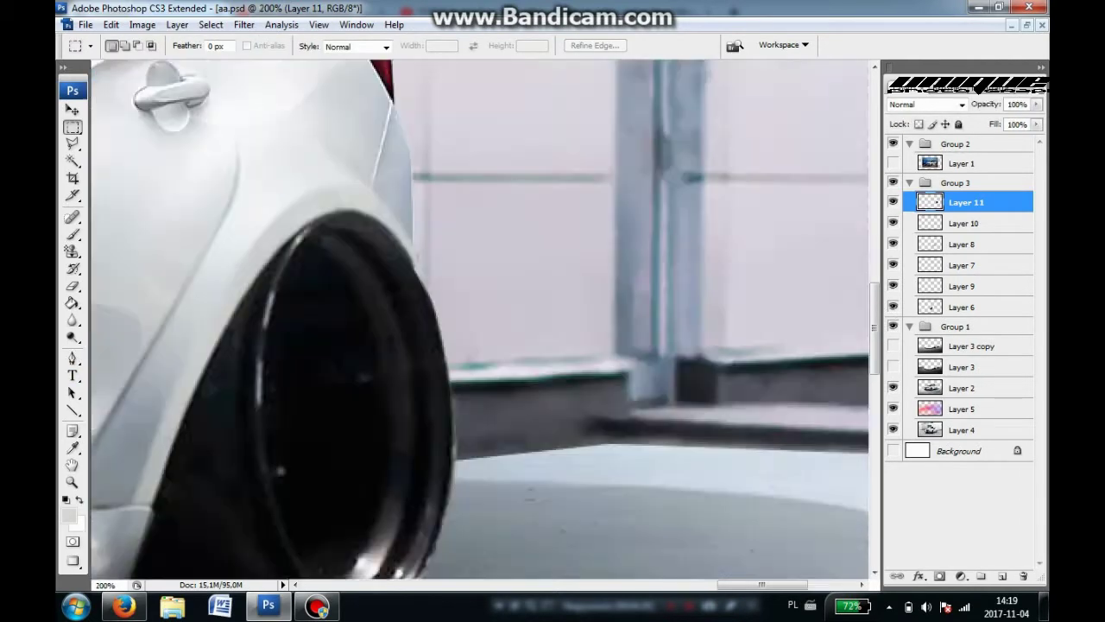
key(ctrl+plus)
key(e)
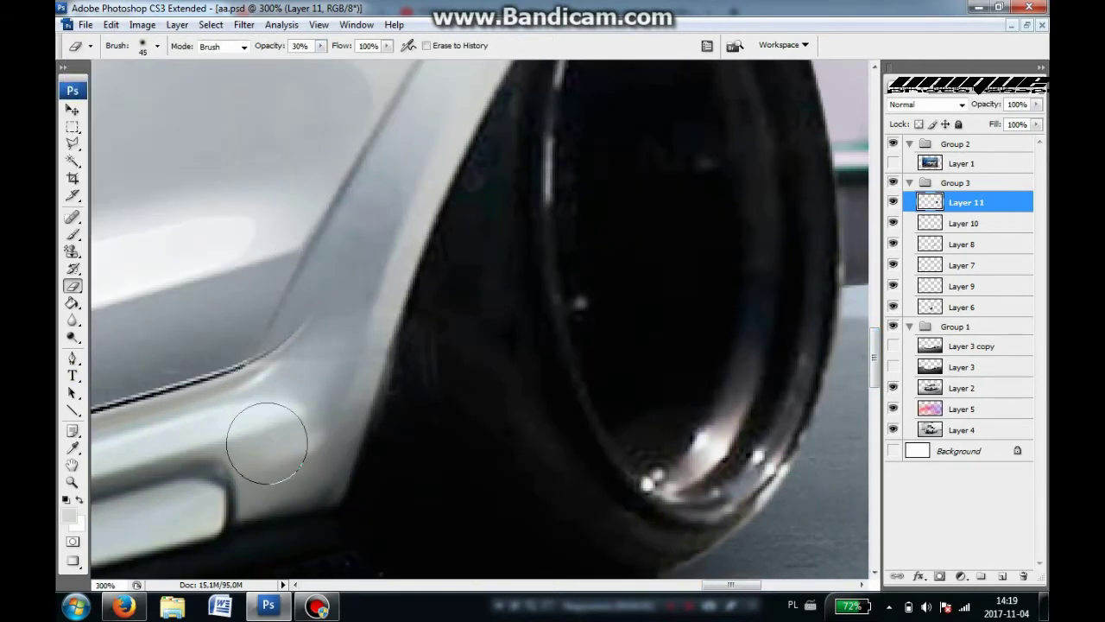
click(157, 45)
text(15)
key(Return)
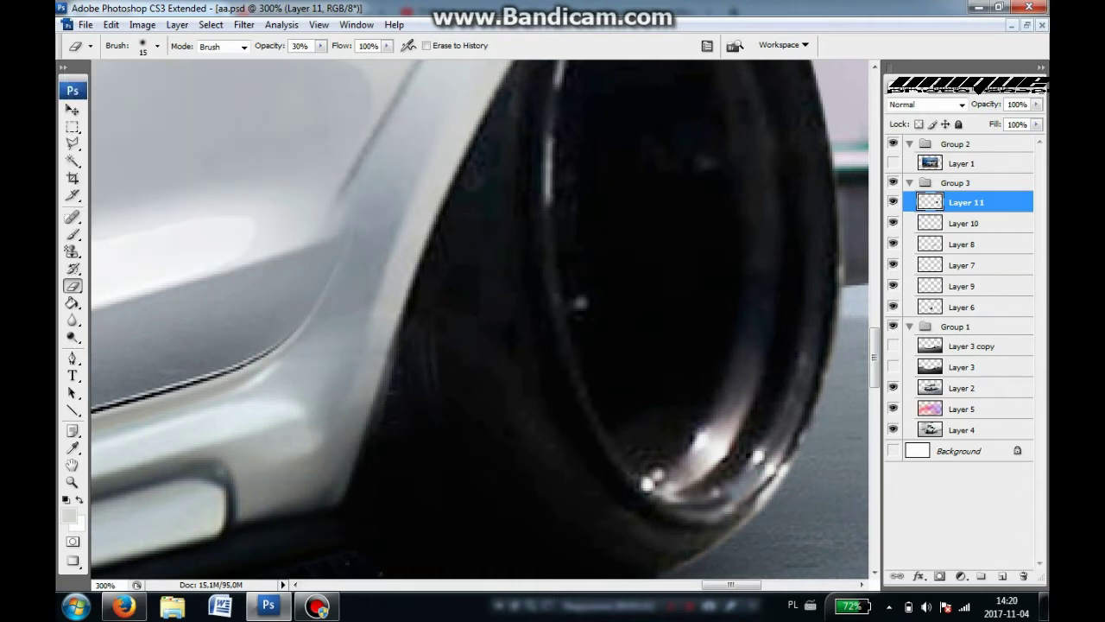
scroll(390, 203, up, 3)
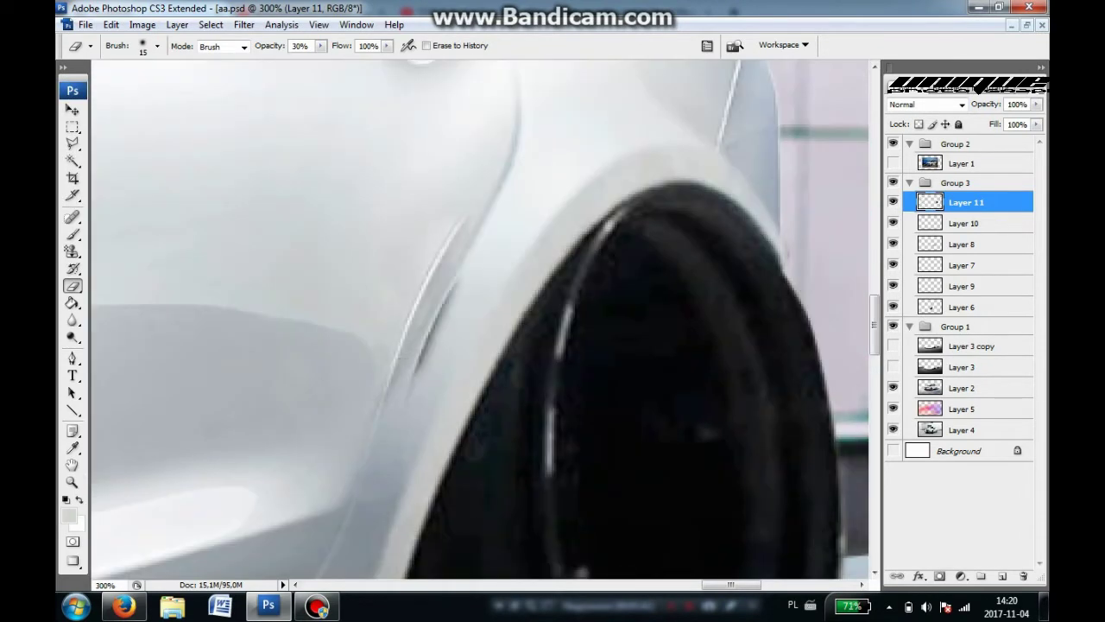
key(ctrl+0)
scroll(377, 367, up, 5)
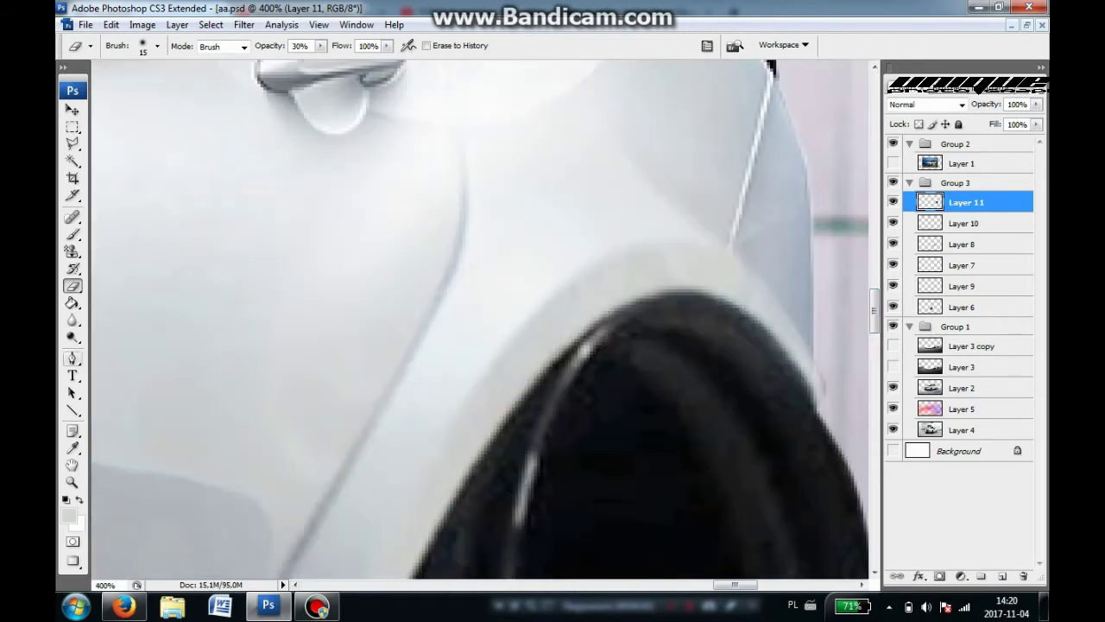
Step: Smudge the fender flare edge at 50% strength, using a 12 px then broader brush
key(r)
click(157, 45)
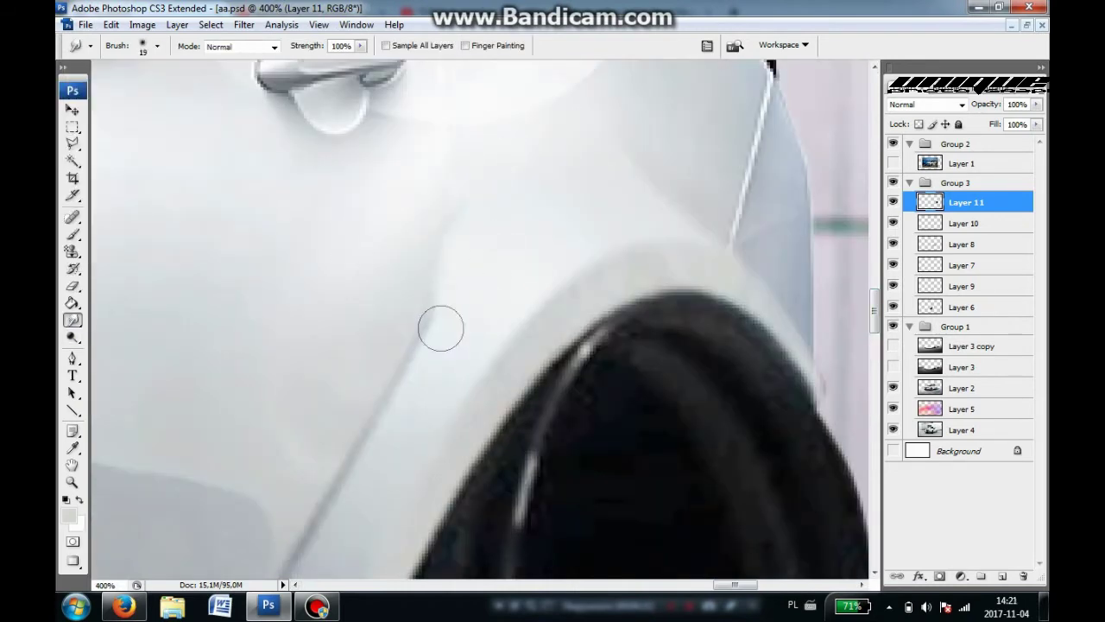
scroll(604, 311, down, 2)
click(157, 45)
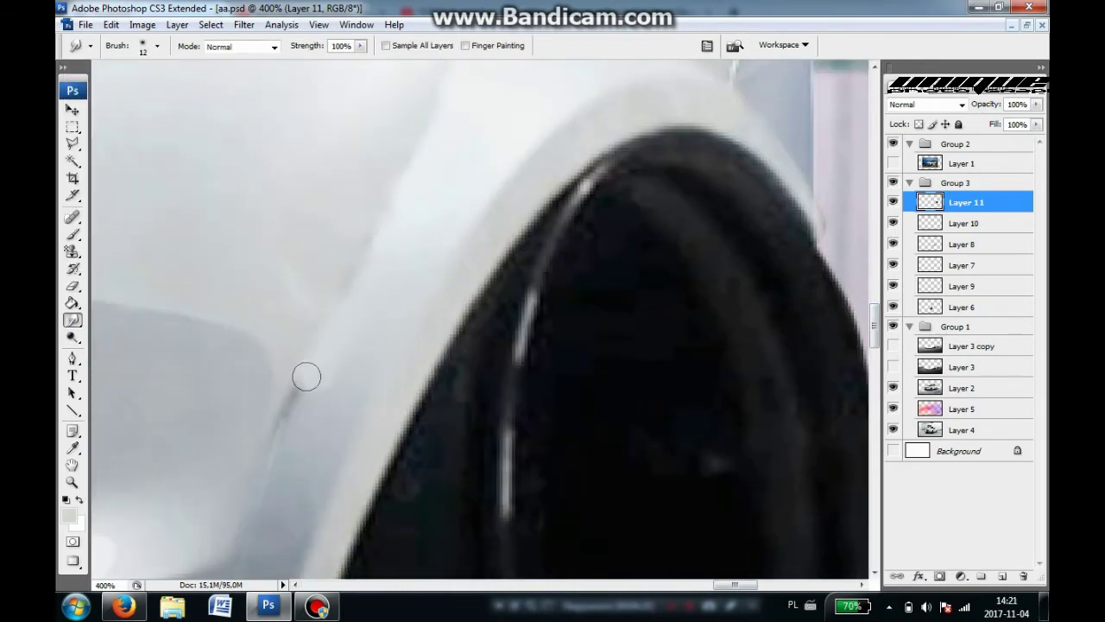
scroll(460, 95, up, 2)
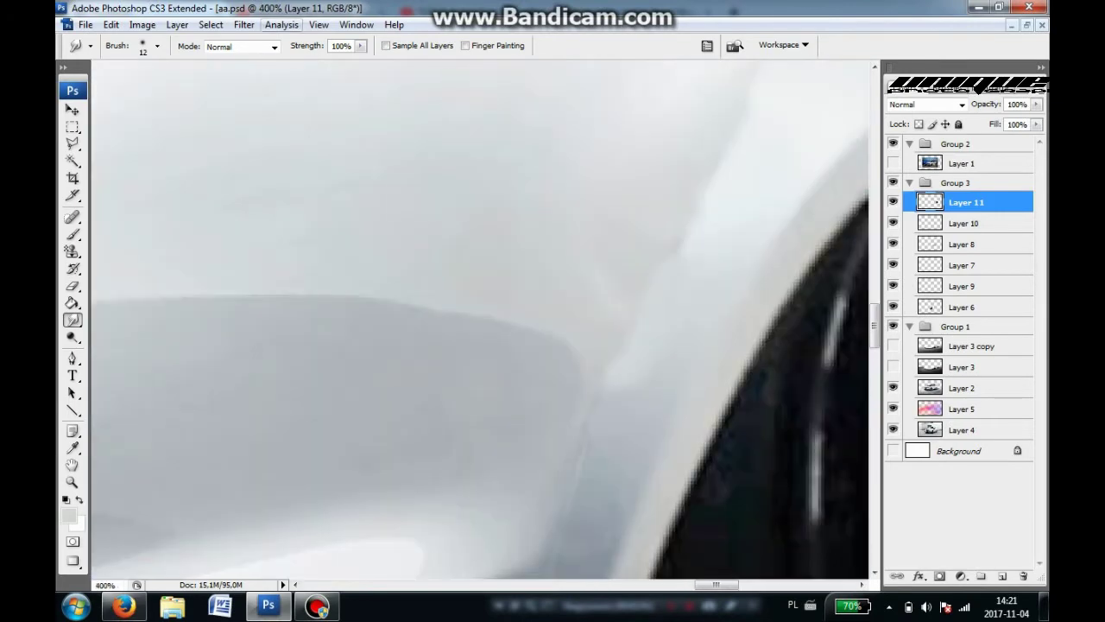
click(156, 45)
key(5)
scroll(276, 468, down, 1)
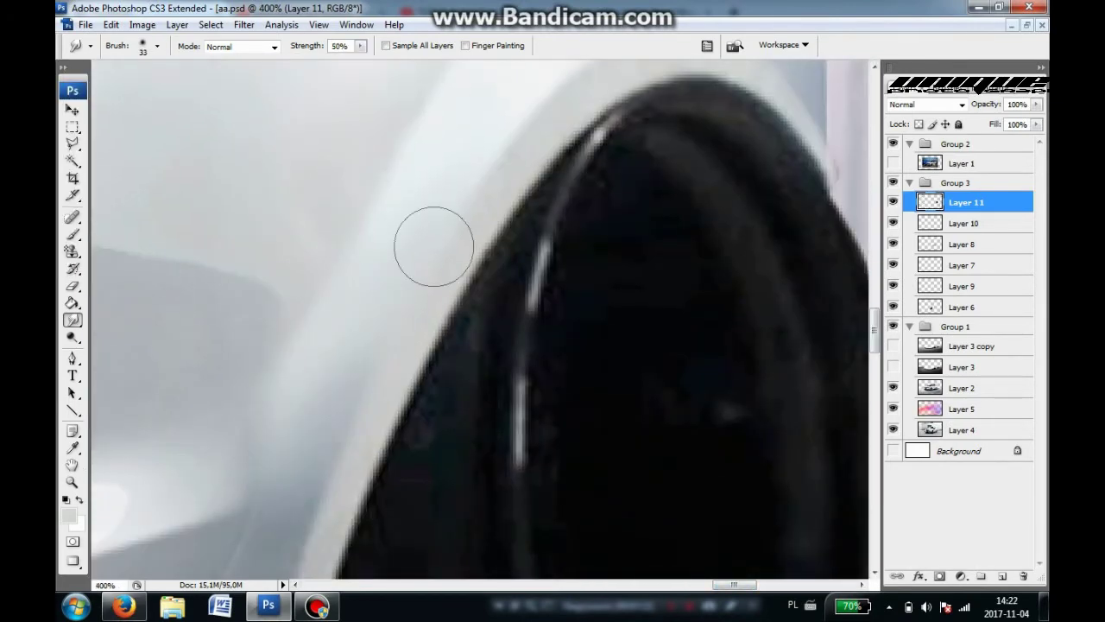
scroll(420, 273, down, 1)
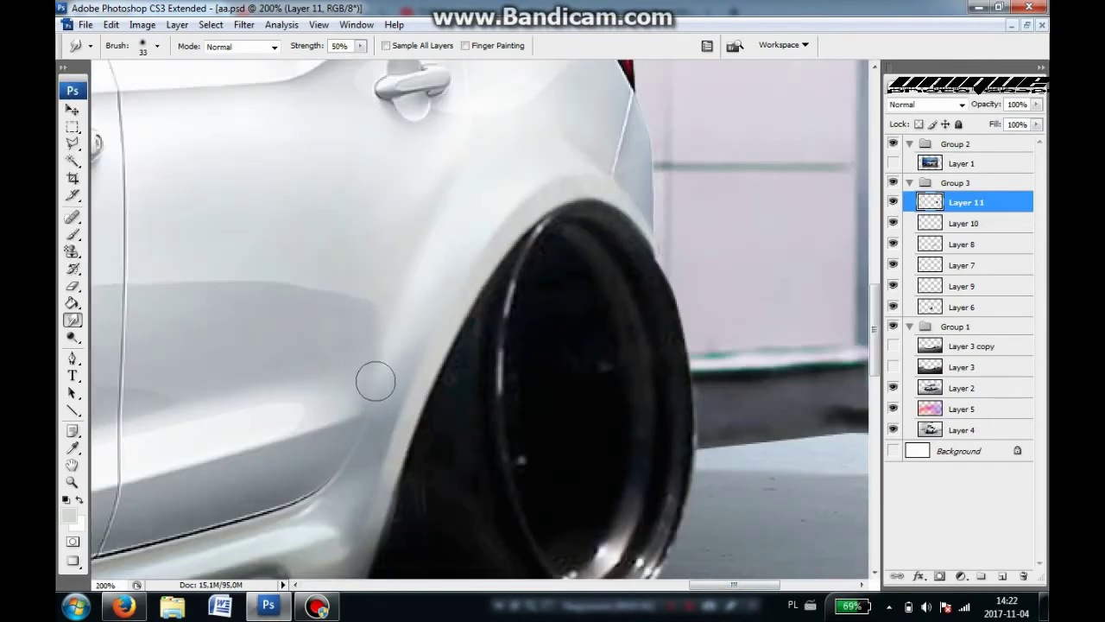
scroll(373, 429, down, 2)
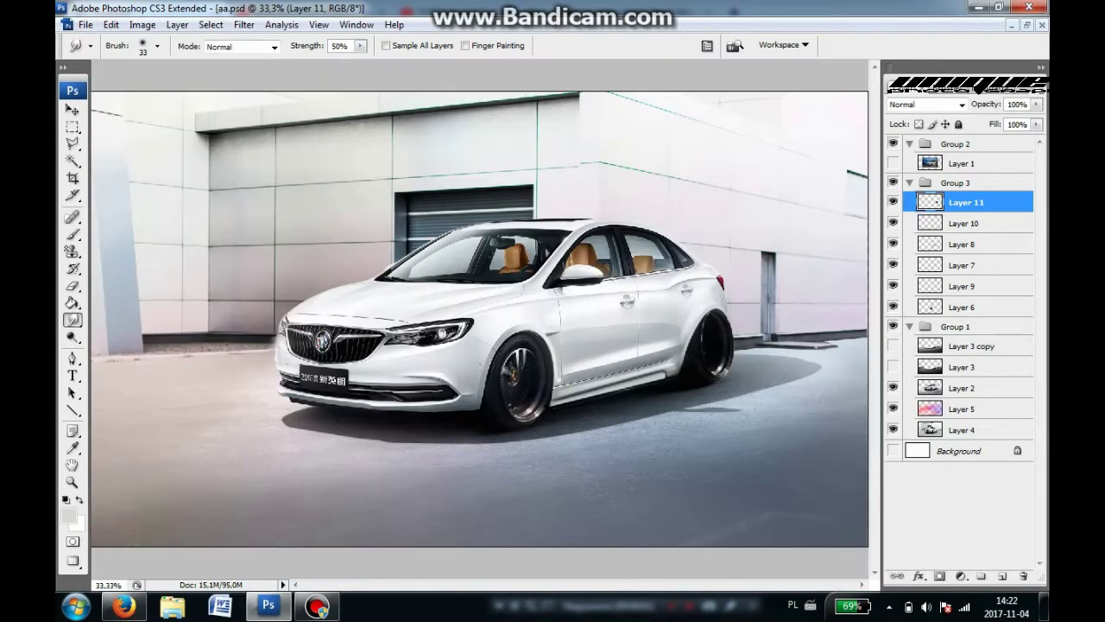
Step: Skew and widen the bumper, then warp its lower-right corner and left side to fit the nose
drag(494, 407, 510, 406)
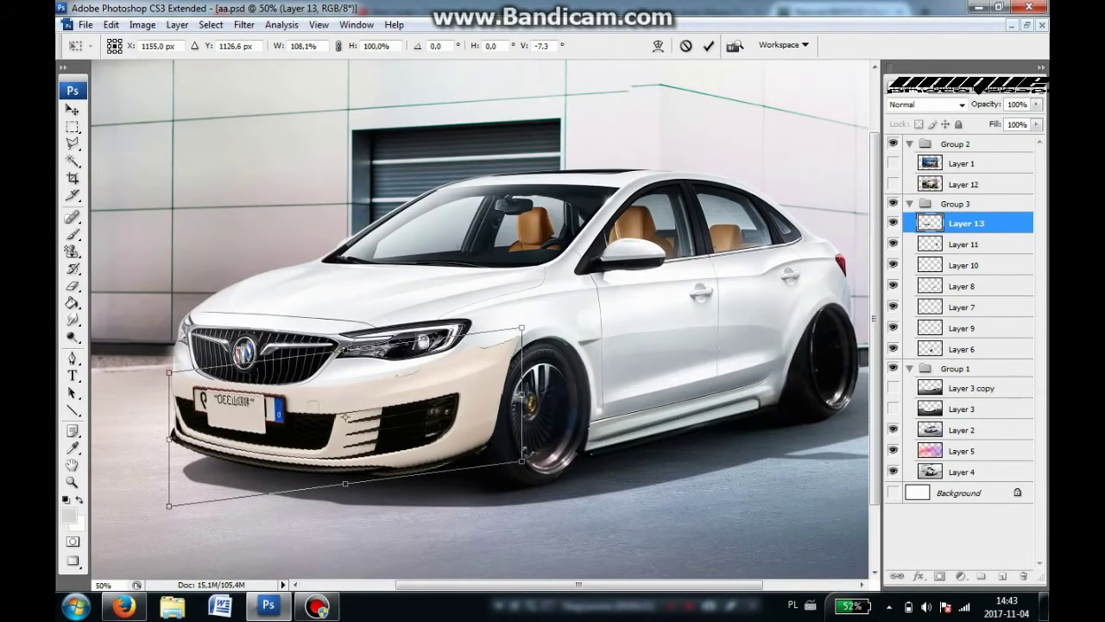
click(734, 45)
scroll(479, 319, left, 3)
key(Return)
key(ctrl+t)
click(735, 45)
drag(585, 481, 583, 495)
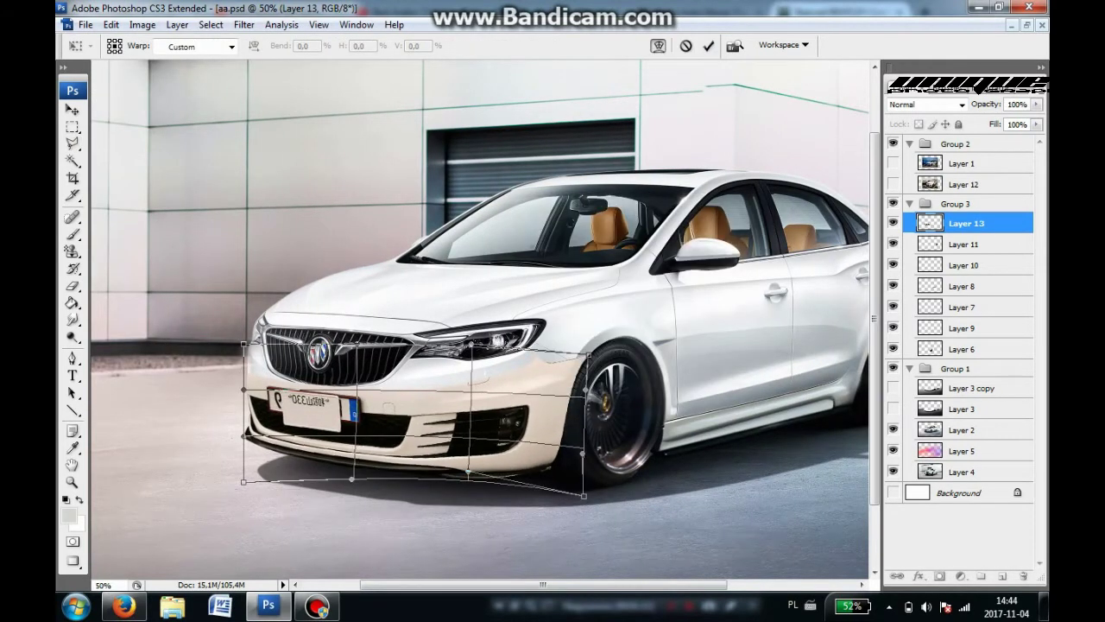
drag(235, 439, 236, 447)
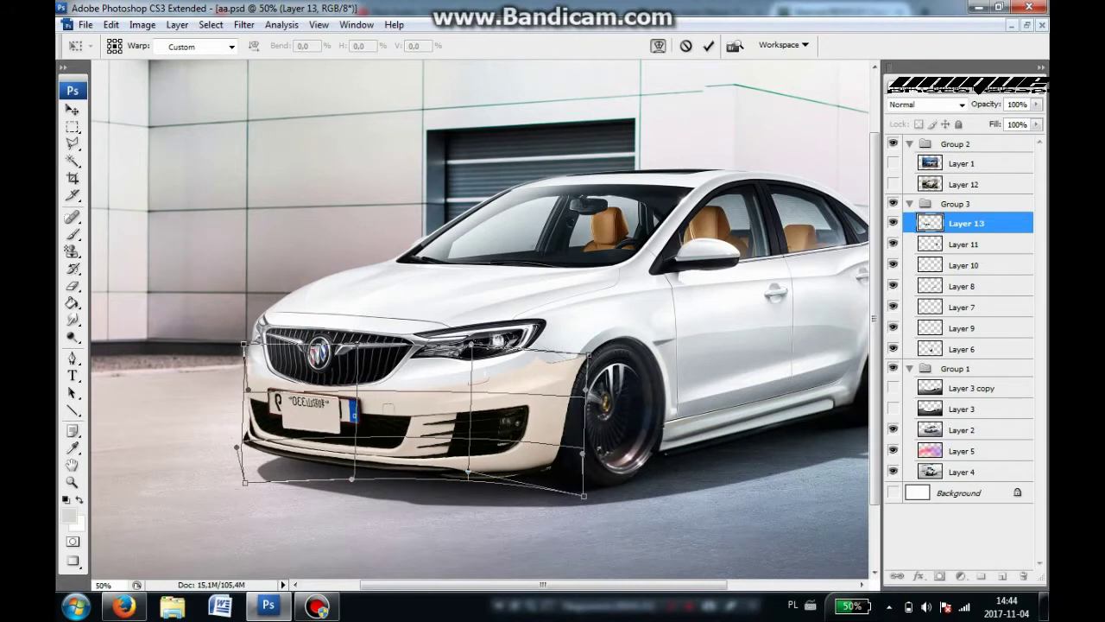
key(Return)
Step: Zoom out to check the whole car and open Hue/Saturation for the bumper
key(ctrl+t)
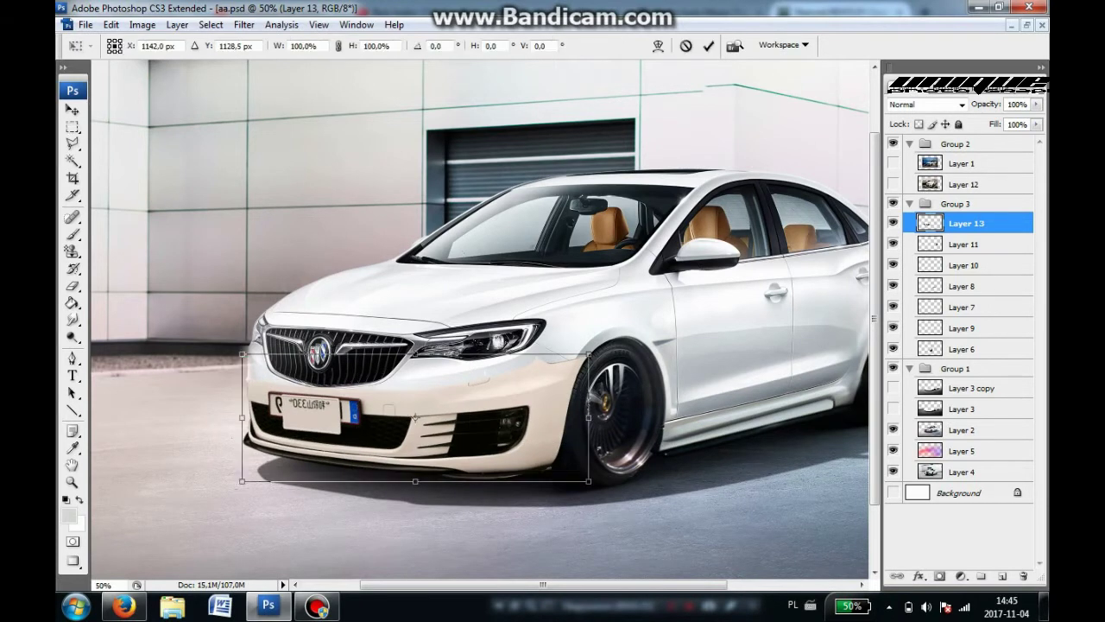
key(Return)
key(m)
key(ctrl+minus)
key(ctrl+plus)
key(ctrl+u)
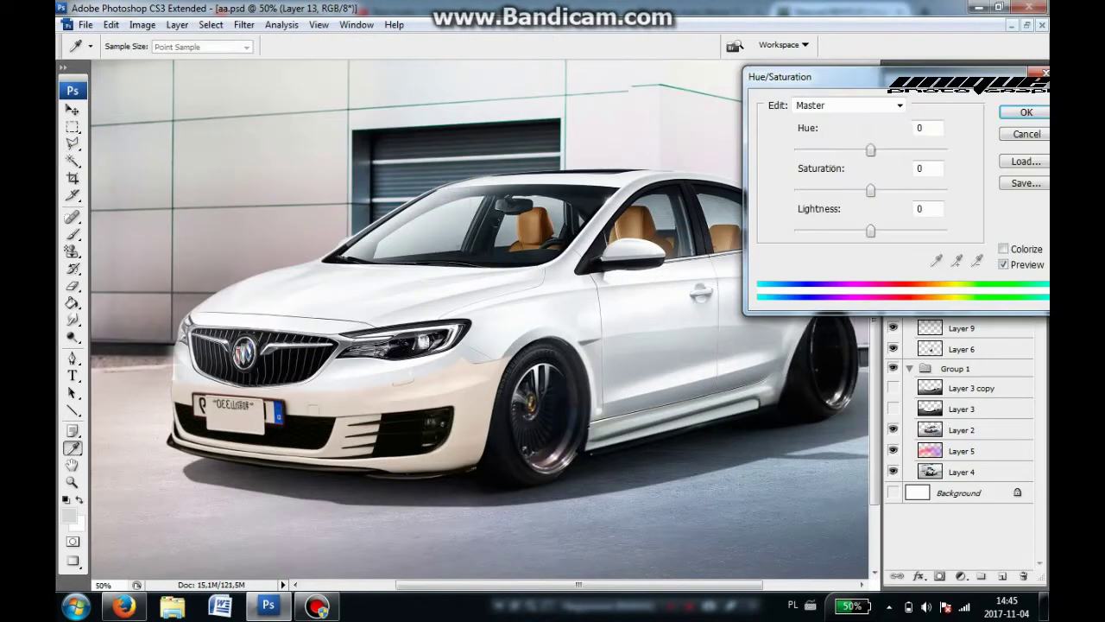
Step: Whiten the bumper with Brightness/Contrast instead of Hue/Saturation and set a 34 px eraser
key(Return)
click(143, 24)
click(328, 65)
click(776, 110)
key(e)
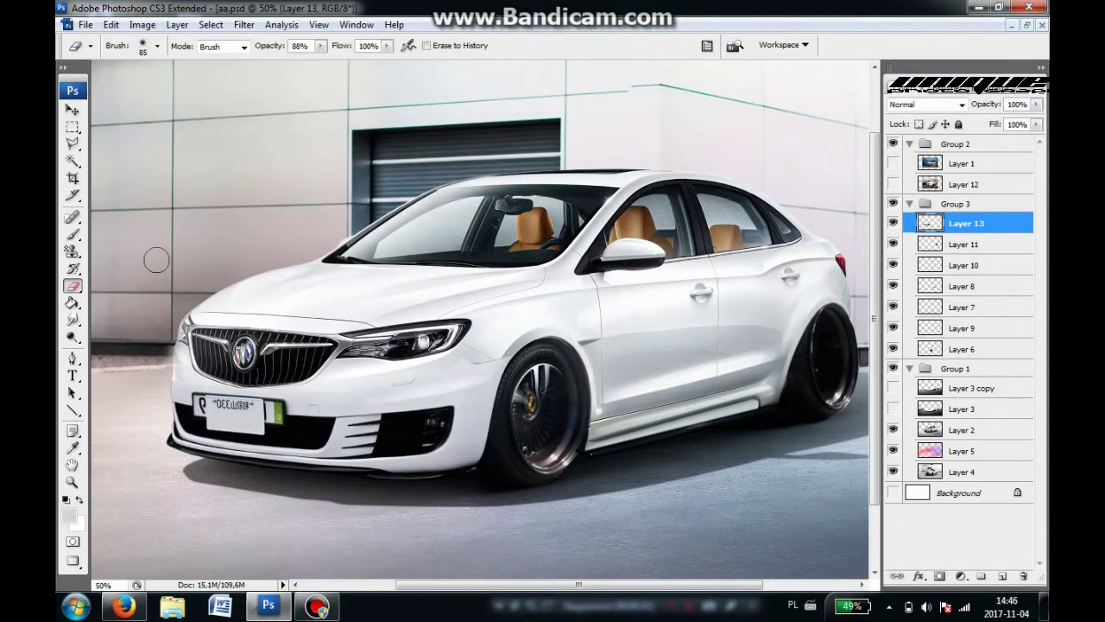
key(ctrl+plus)
key(ctrl+plus)
scroll(525, 555, left, 5)
click(156, 46)
drag(129, 95, 95, 95)
key(Return)
key(ctrl+plus)
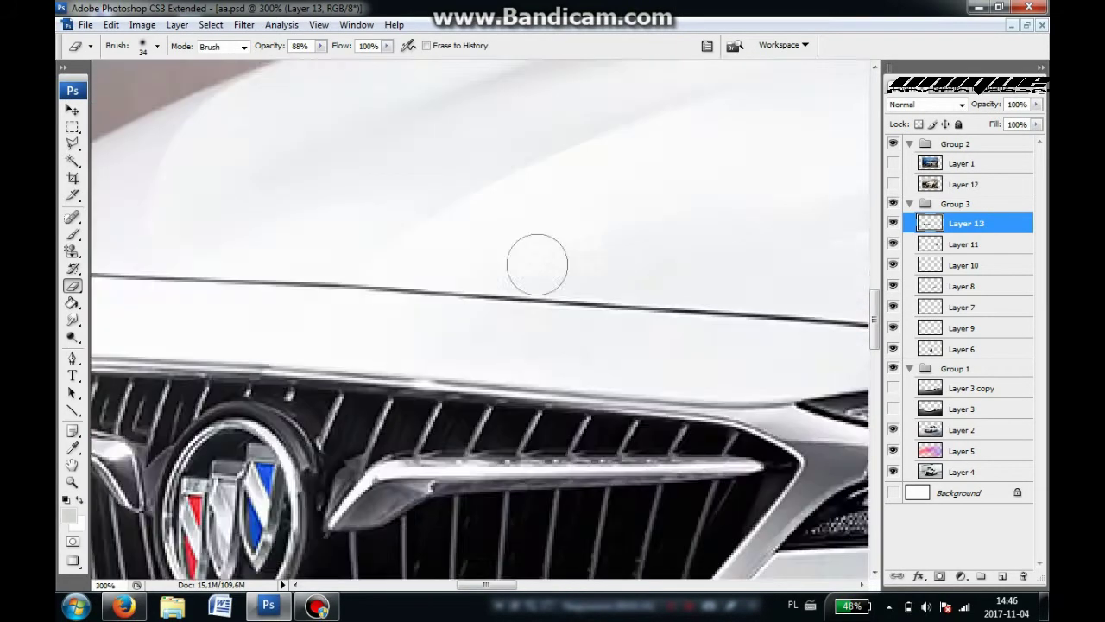
key(ctrl+plus)
Step: Pen-select the bumper's front corner, paint it grey, and deselect
key(p)
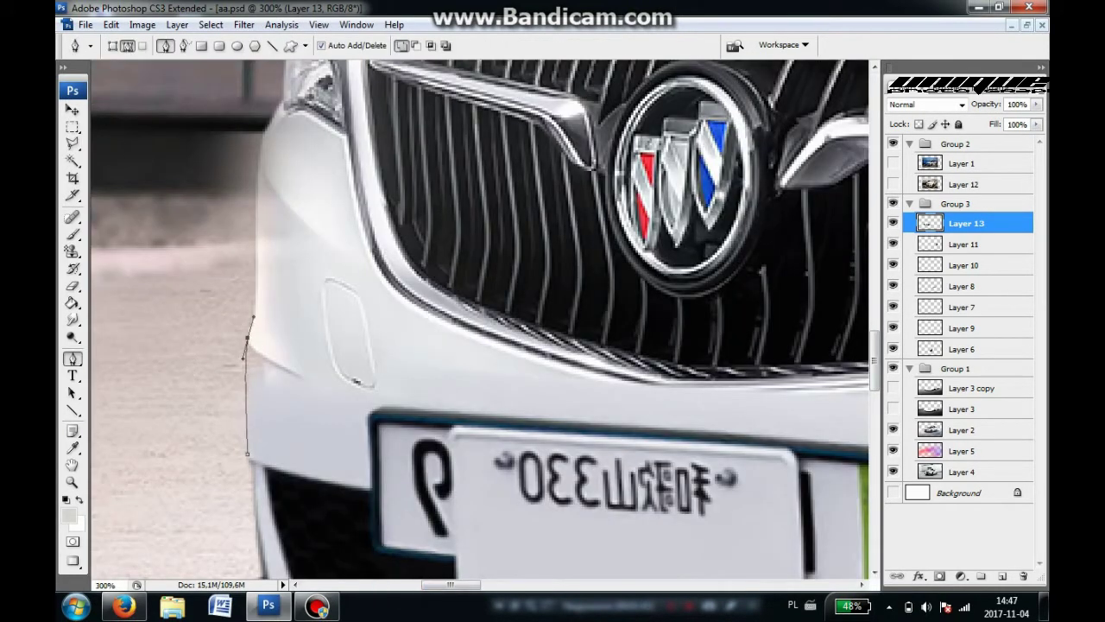
key(ctrl+Return)
key(b)
key(bracketright)
key(bracketright)
key(bracketright)
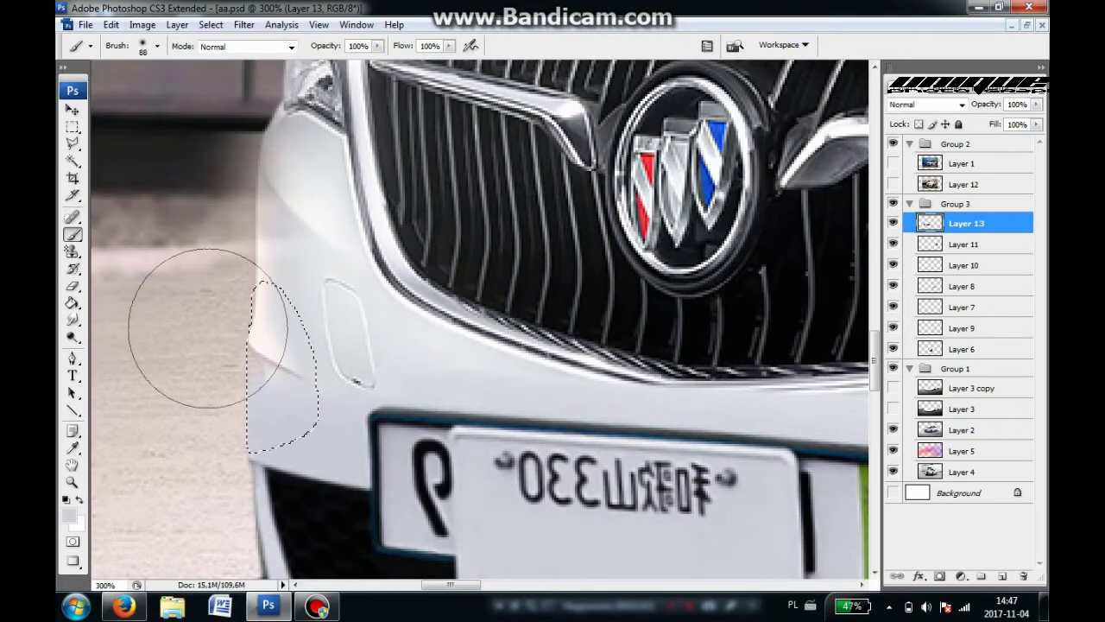
drag(184, 320, 276, 380)
key(e)
key(ctrl+d)
key(o)
click(156, 46)
key(Escape)
key(ctrl+minus)
key(ctrl+minus)
key(ctrl+minus)
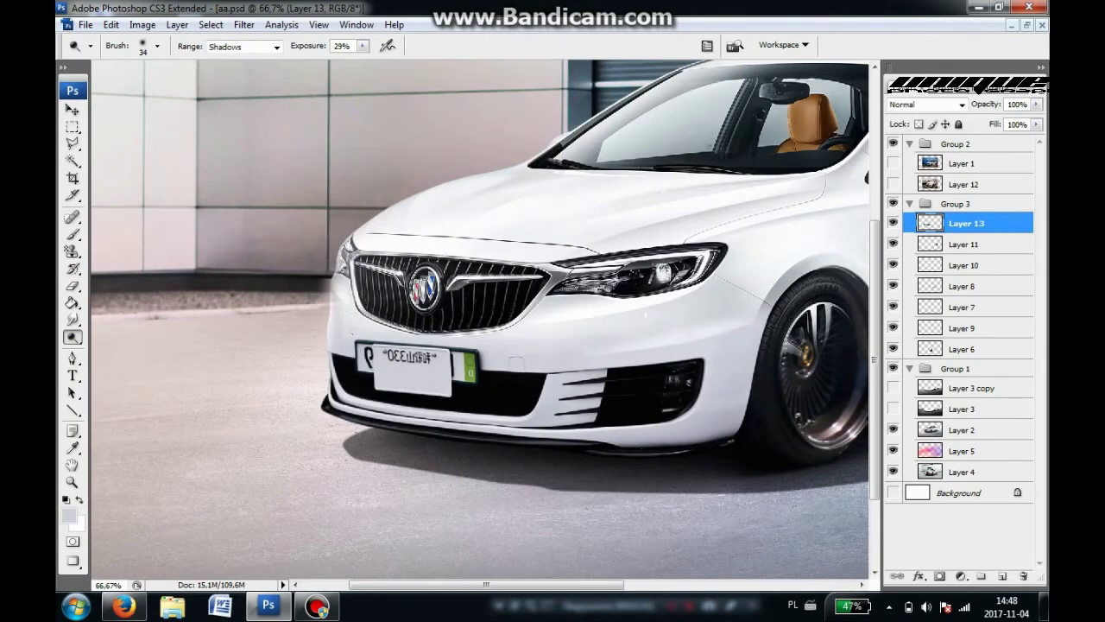
Step: On Layer 2, delete a pen-selected area at the bumper corner and lighten the surrounding edge
click(964, 429)
key(ctrl+plus)
key(ctrl+plus)
key(ctrl+plus)
key(p)
right_click(393, 367)
click(431, 459)
key(Return)
key(e)
key(Delete)
key(m)
key(ctrl+d)
key(ctrl+0)
key(ctrl+plus)
key(ctrl+plus)
key(ctrl+plus)
key(ctrl+plus)
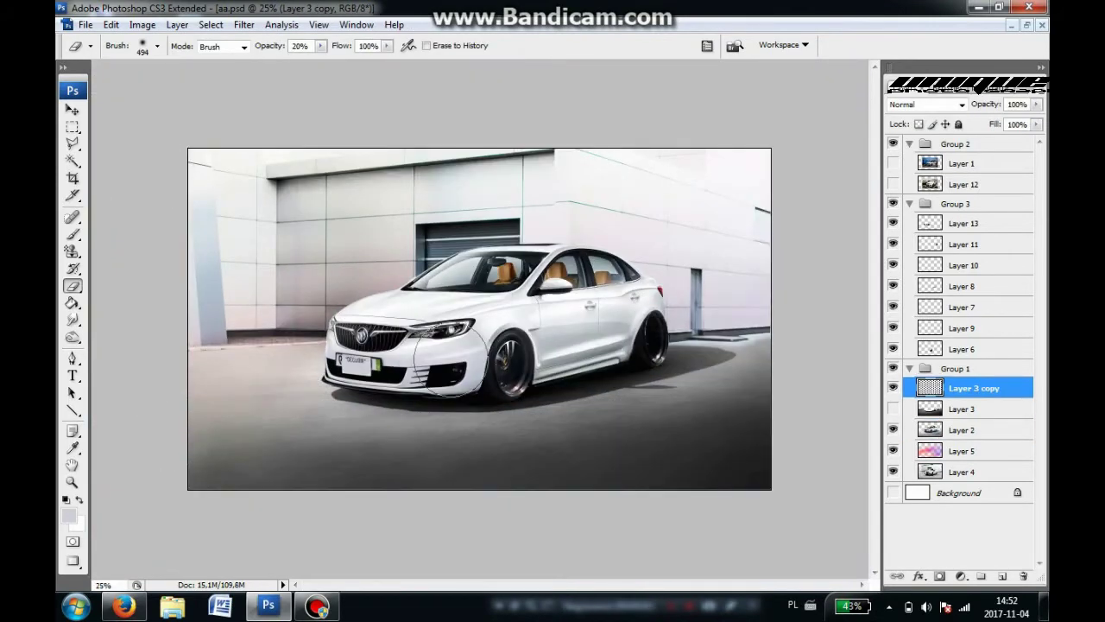
mouse_move(449, 358)
mouse_down()
mouse_move(717, 345)
mouse_move(656, 393)
mouse_up()
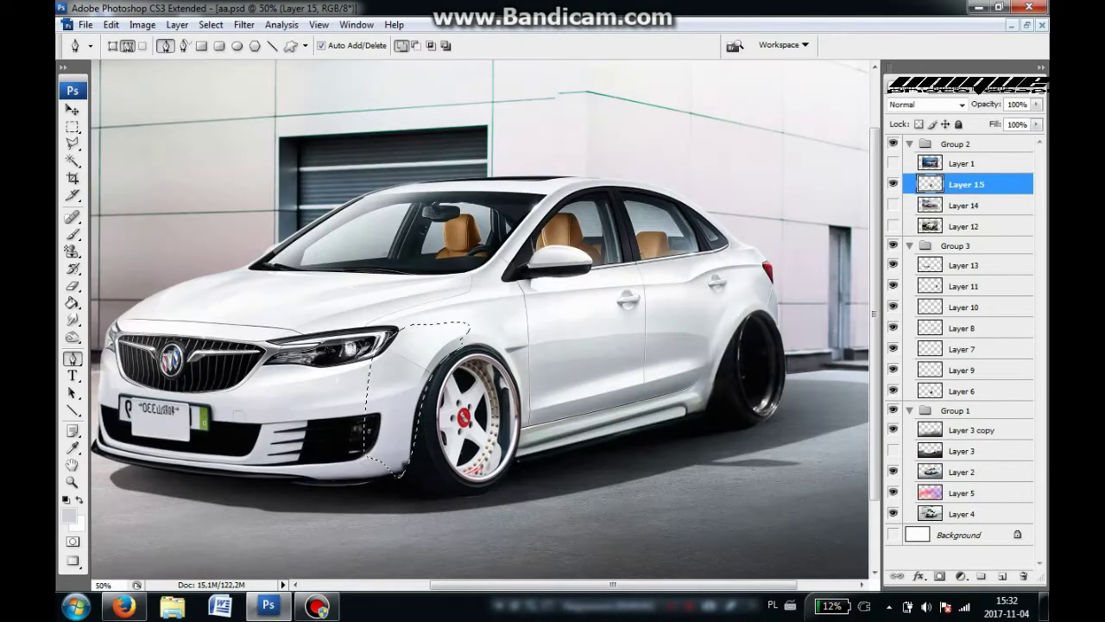
Step: Open Levels and transform the selected front wheel to sit in the arch
key(ctrl+l)
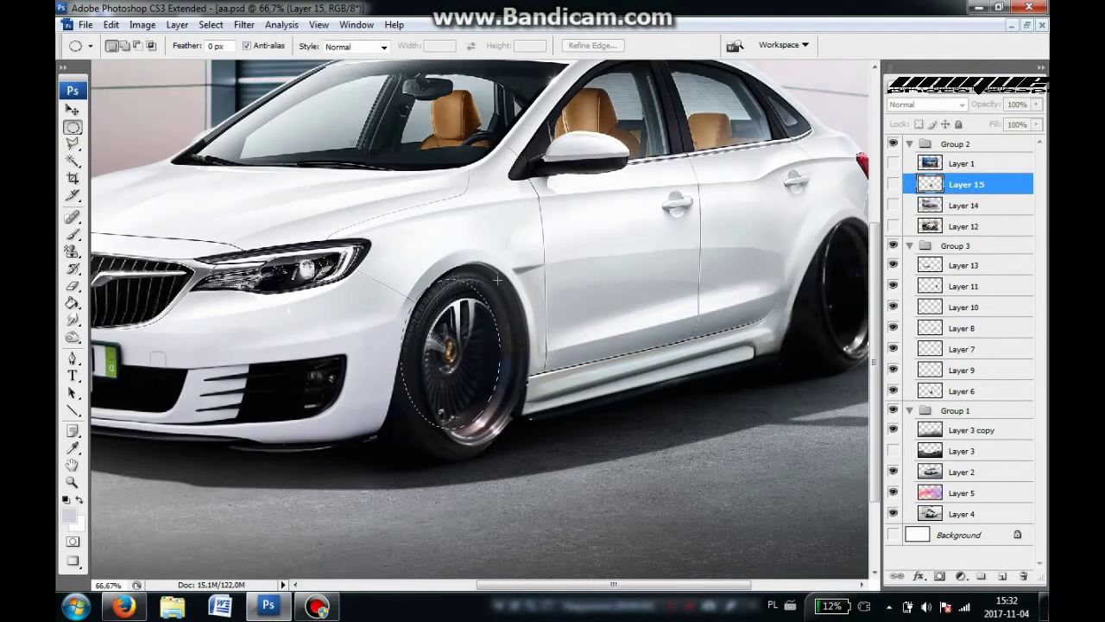
key(ctrl+t)
key(ctrl+plus)
key(ctrl+plus)
drag(630, 144, 636, 138)
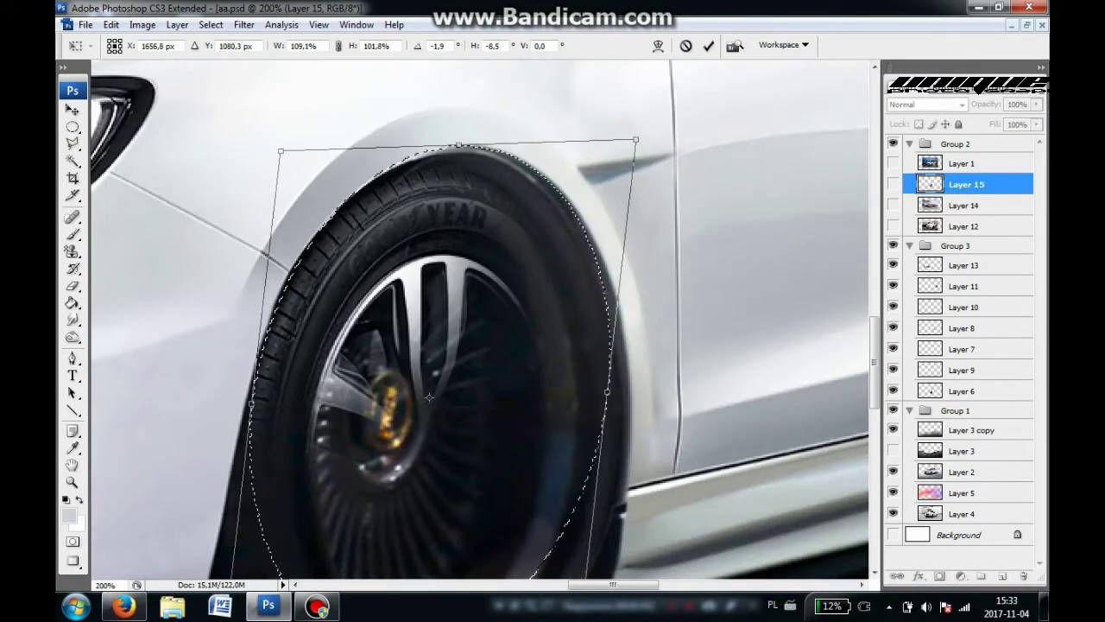
key(p)
key(Return)
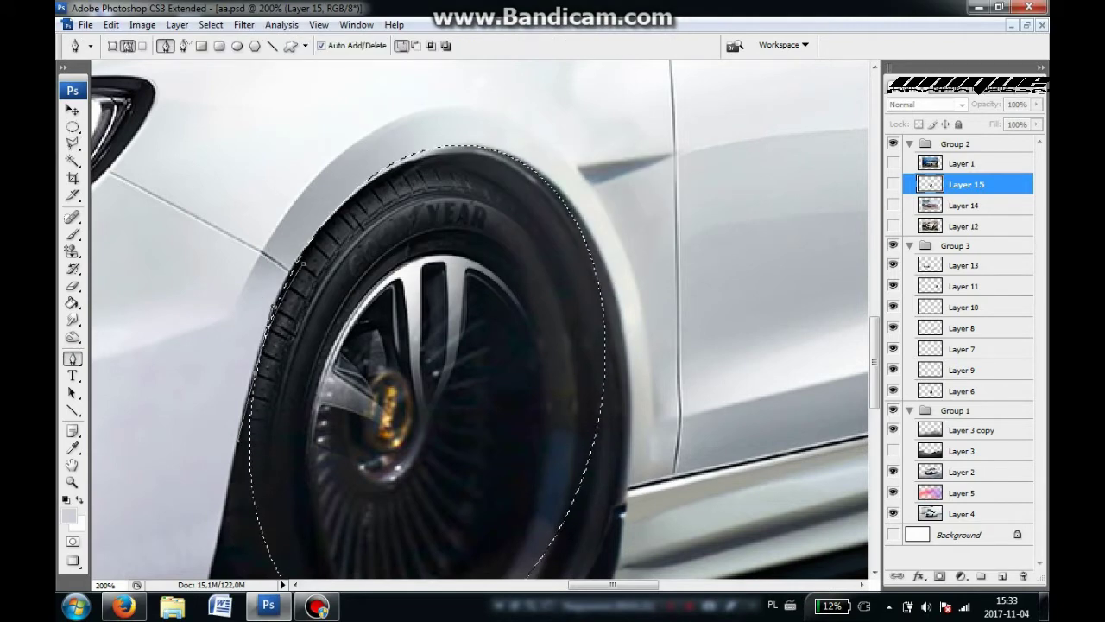
Step: Turn the tyre outline path into a selection and paint it solid black on new Layer 16
scroll(479, 320, down, 5)
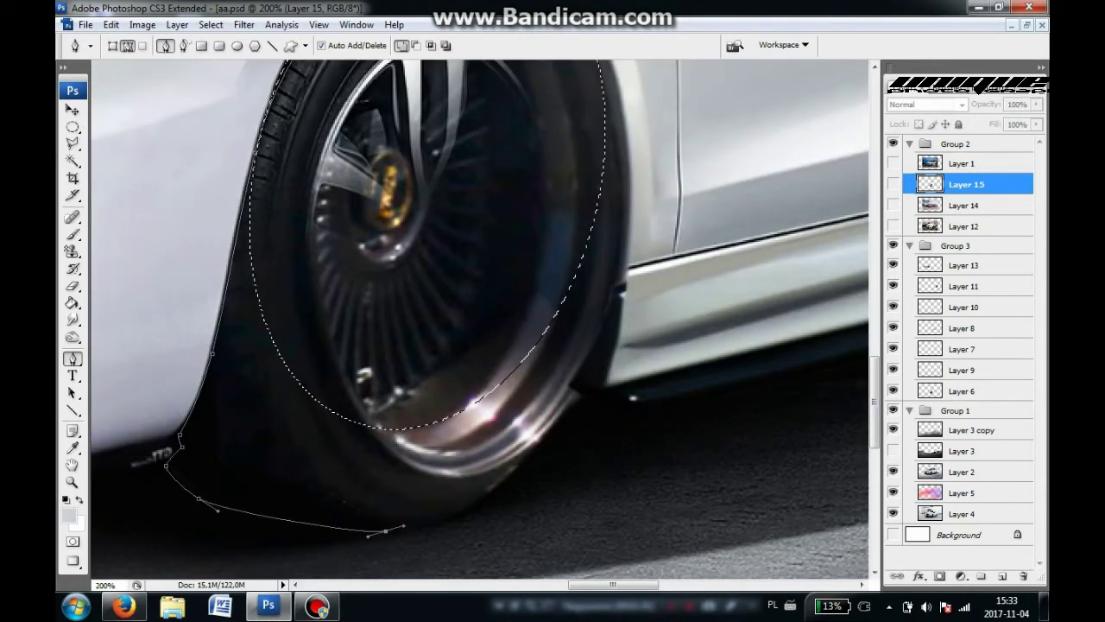
scroll(480, 319, up, 4)
right_click(369, 209)
click(405, 267)
key(Return)
key(ctrl+shift+n)
key(Return)
key(b)
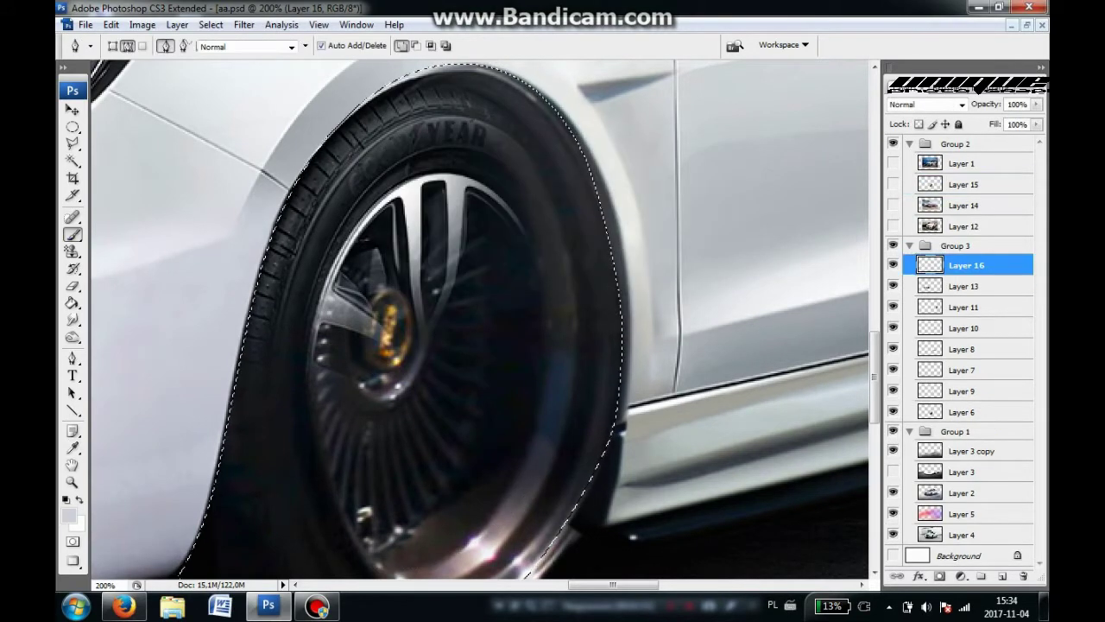
key(ctrl+minus)
key(ctrl+minus)
drag(432, 276, 505, 388)
key(ctrl+d)
key(m)
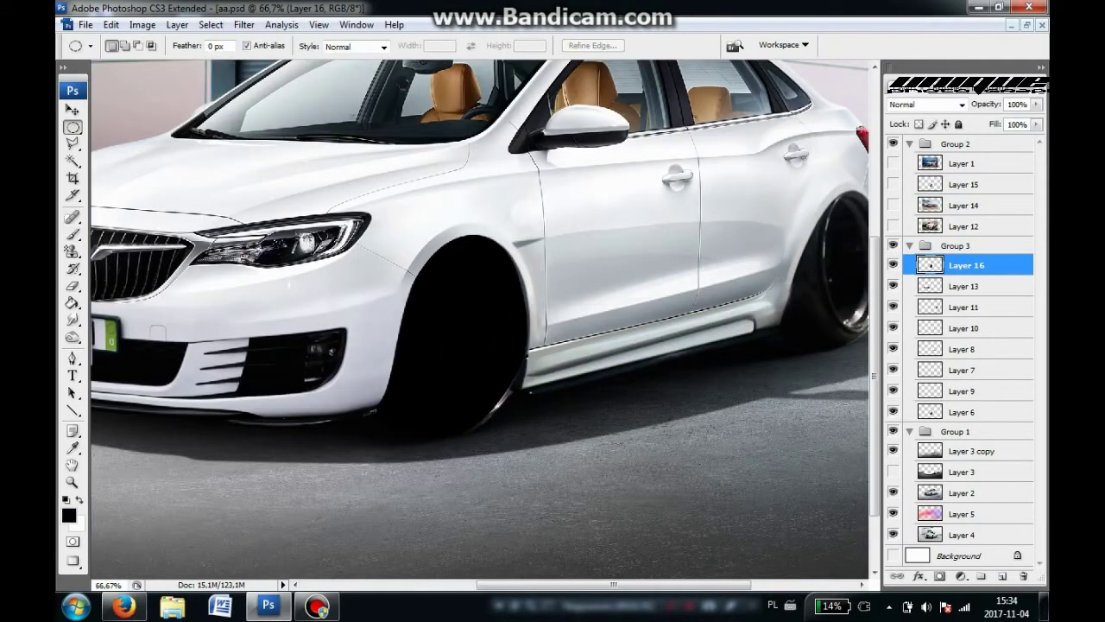
Step: Outline the front wheel with an elliptical selection
key(ctrl+plus)
key(ctrl+plus)
key(p)
right_click(697, 128)
key(Escape)
key(m)
key(ctrl+minus)
key(ctrl+minus)
key(ctrl+minus)
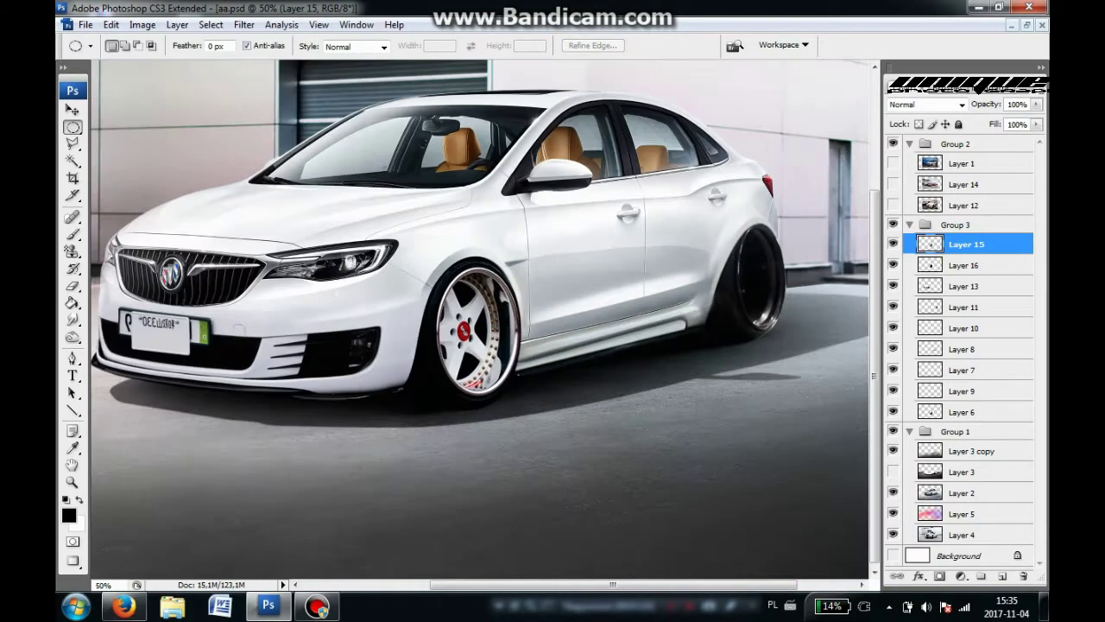
scroll(479, 320, up, 2)
scroll(479, 320, left, 2)
drag(470, 337, 596, 492)
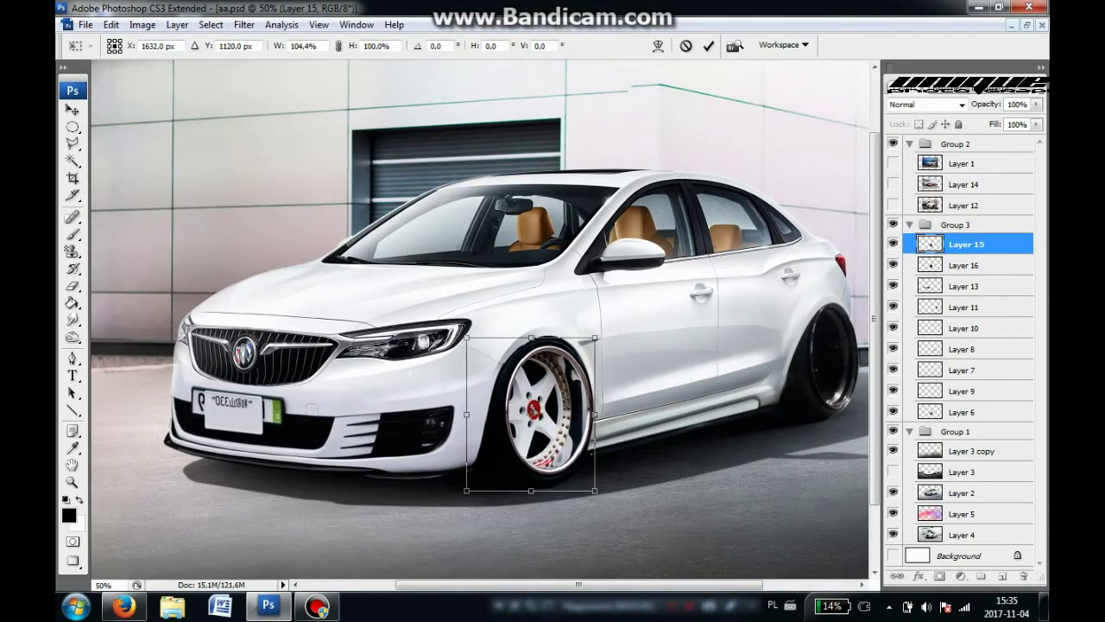
Step: Erase the old wheel on the layer below, then scale up the copied rim on Layer 15
key(Return)
key(alt+bracketleft)
key(e)
click(157, 46)
key(Return)
key(0)
key(alt+bracketright)
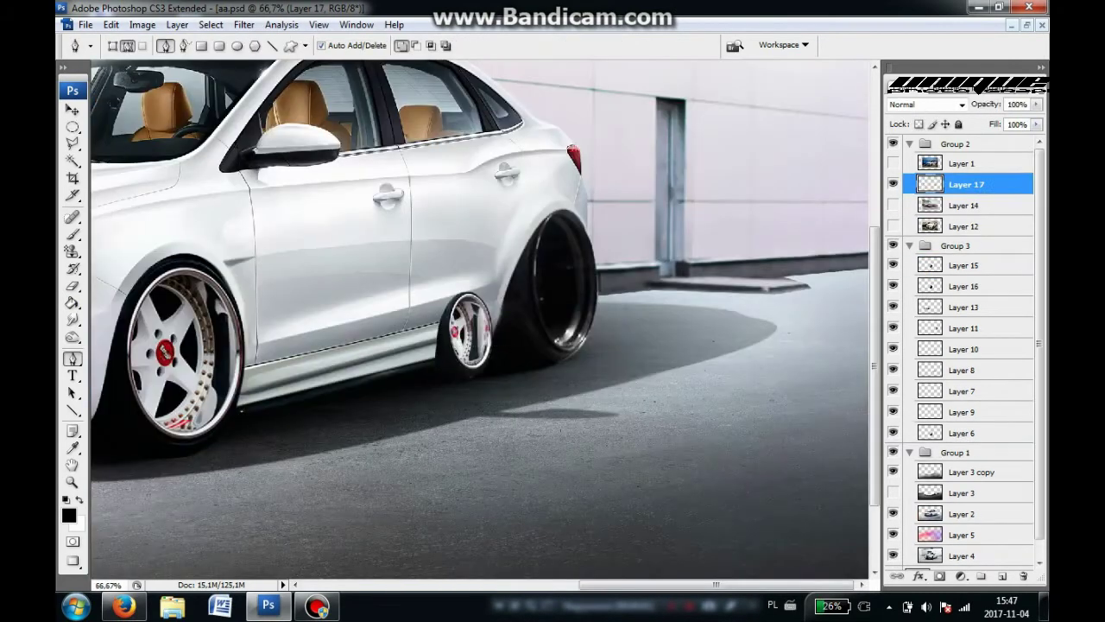
key(ctrl+t)
drag(494, 290, 592, 217)
Step: Move and skew the Layer 17 deep-dish wheel copy to fit the rear arch
drag(543, 297, 554, 291)
drag(505, 368, 501, 375)
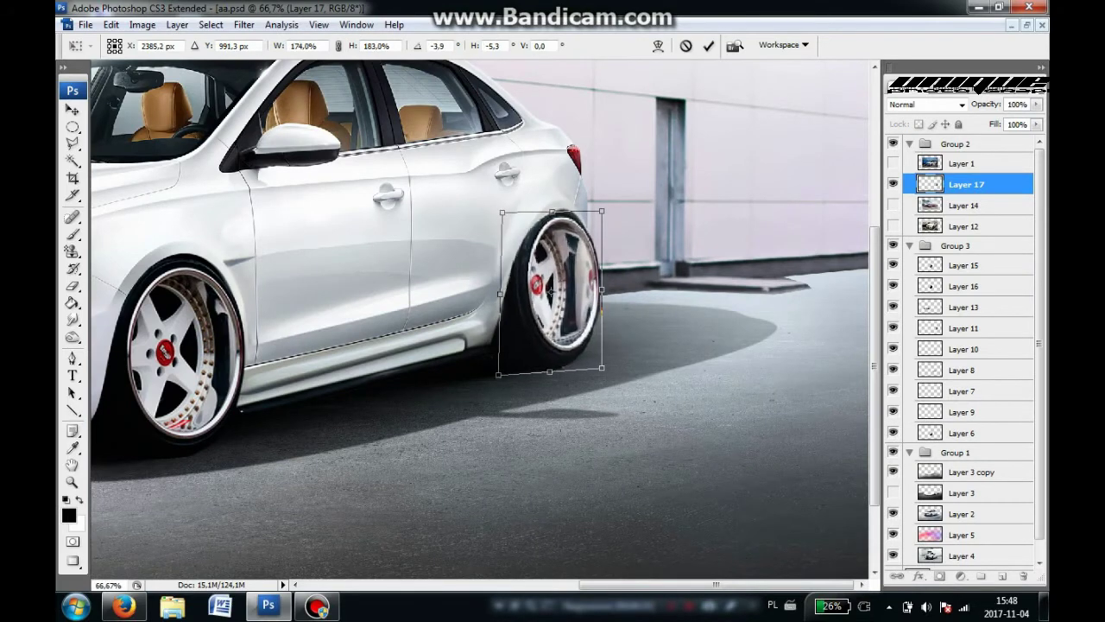
key(Return)
key(ctrl+minus)
key(ctrl+t)
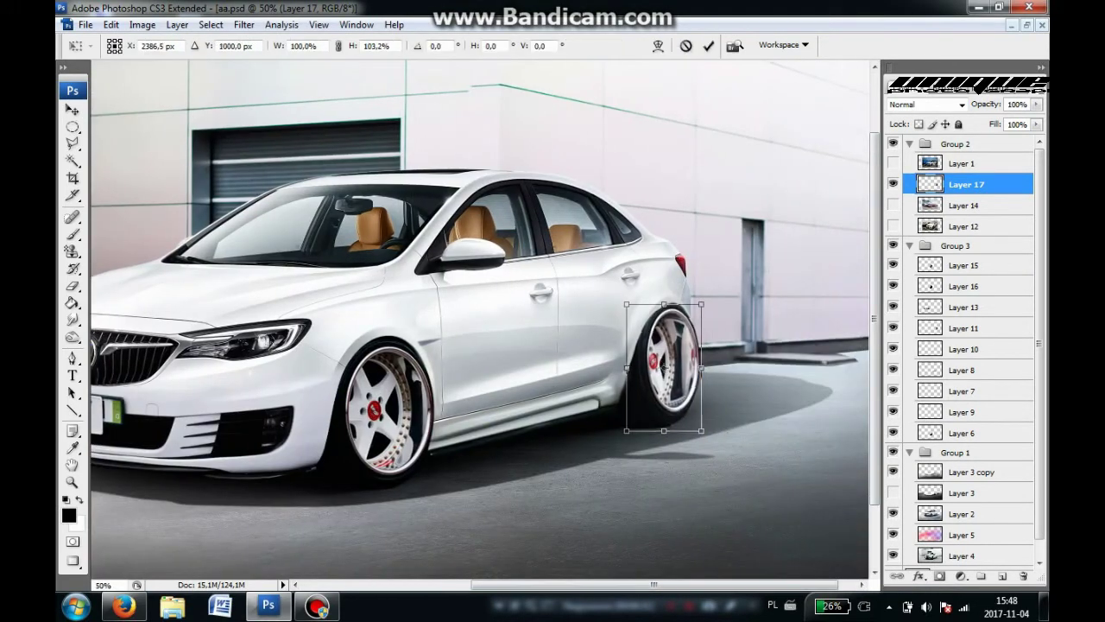
key(Return)
key(l)
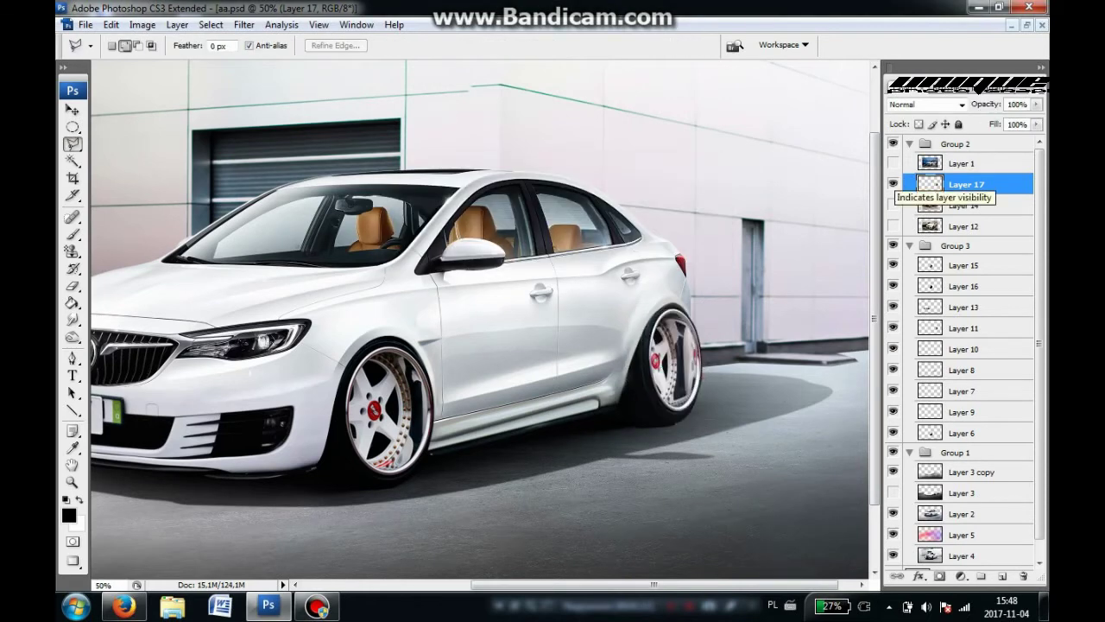
key(ctrl+t)
key(m)
key(Return)
key(ctrl+z)
Step: Adjust the rear wheel's Brightness/Contrast and zoom in on it
click(177, 24)
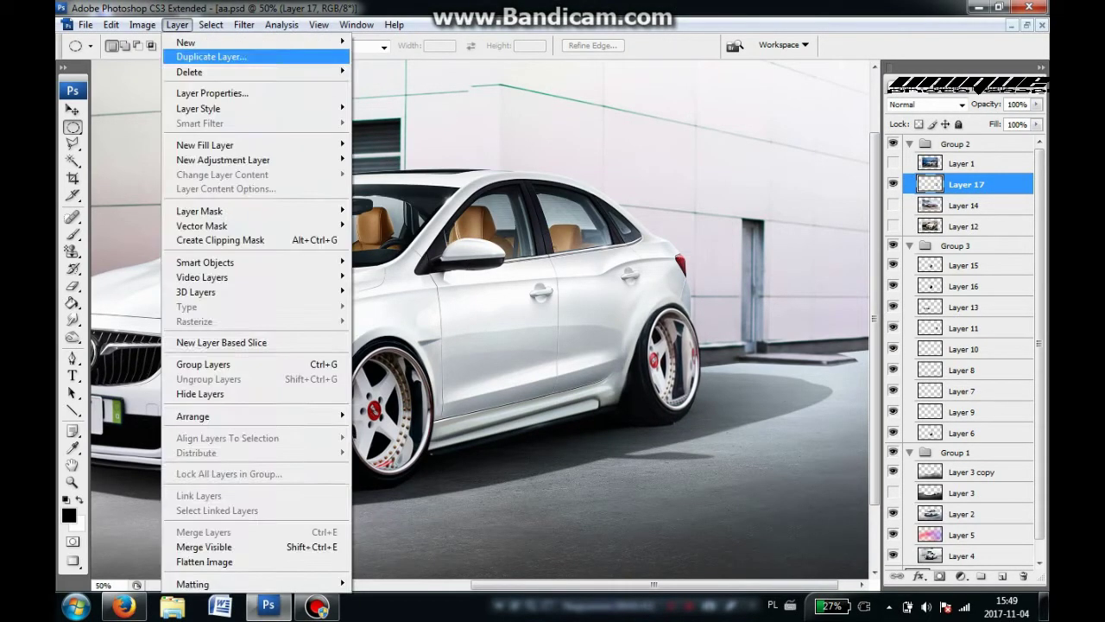
key(Return)
scroll(665, 362, up, 3)
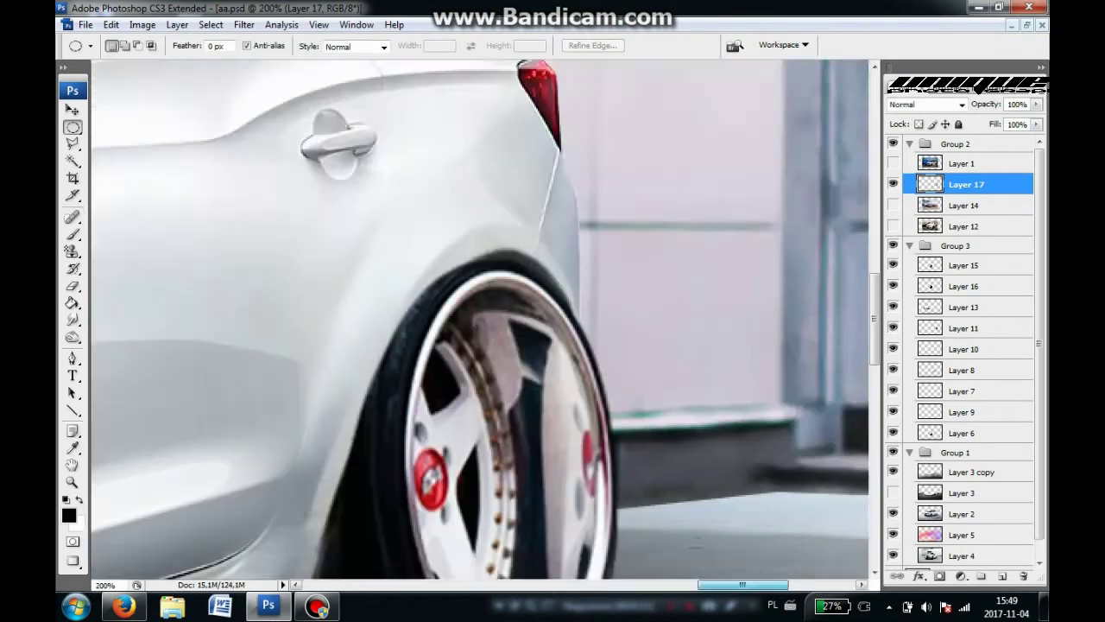
Step: Start a Pen path curving along the rear arch edge
key(p)
click(387, 198)
drag(470, 87, 482, 85)
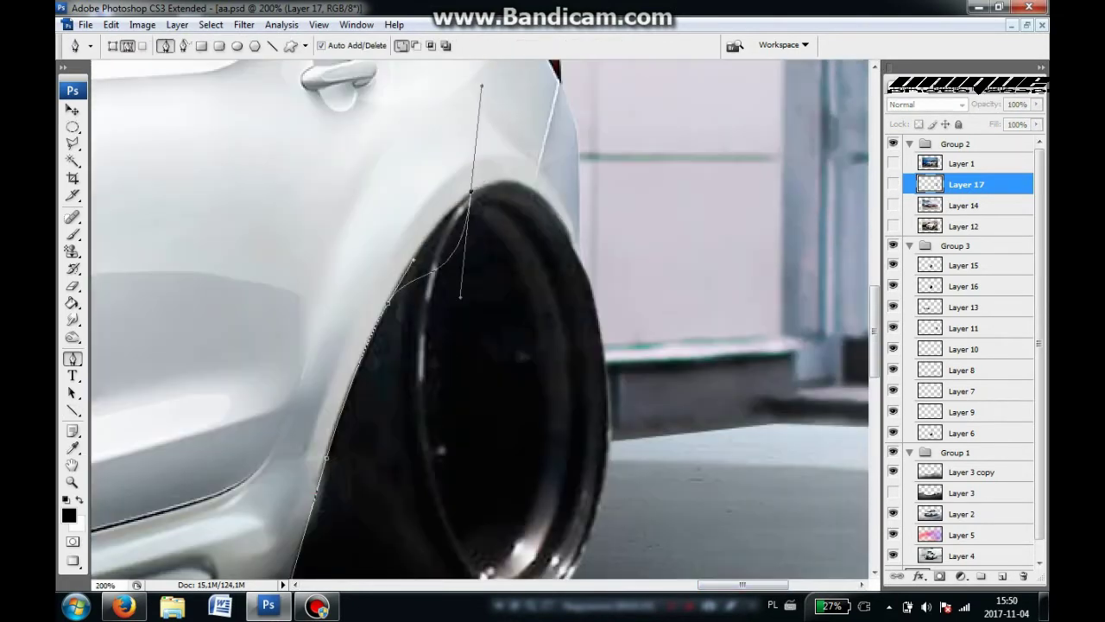
Step: Convert the traced rear arch path into a selection
right_click(580, 255)
key(Return)
click(893, 184)
key(m)
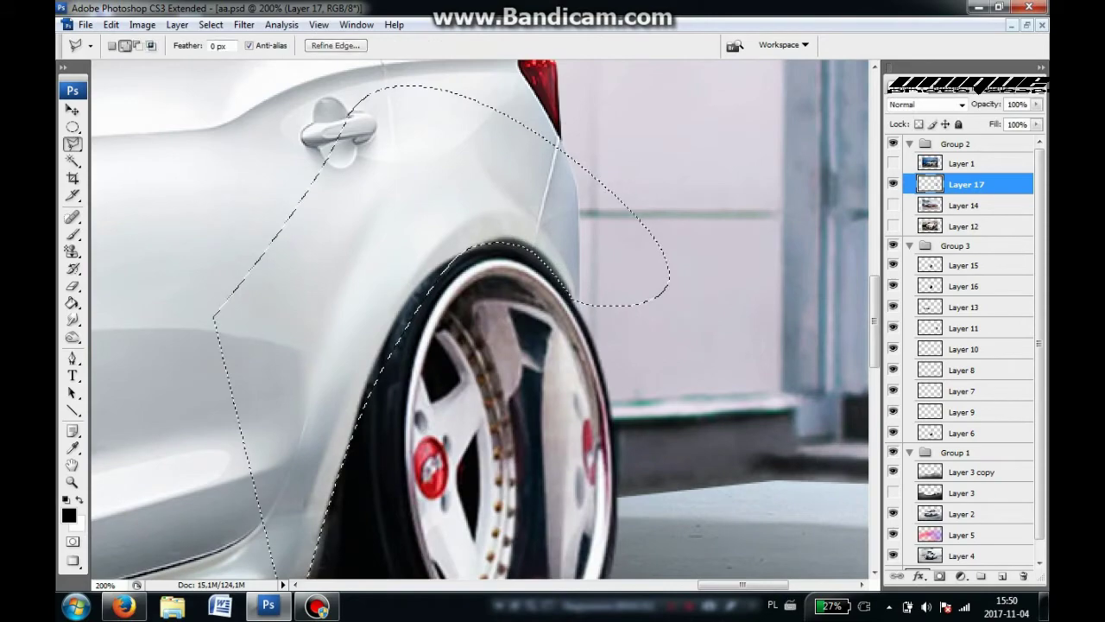
scroll(479, 320, down, 3)
scroll(479, 319, up, 4)
scroll(479, 320, right, 2)
scroll(479, 319, up, 1)
scroll(479, 319, down, 2)
Step: Extend the arch path, load it as a selection, and show Layer 17
key(p)
click(893, 184)
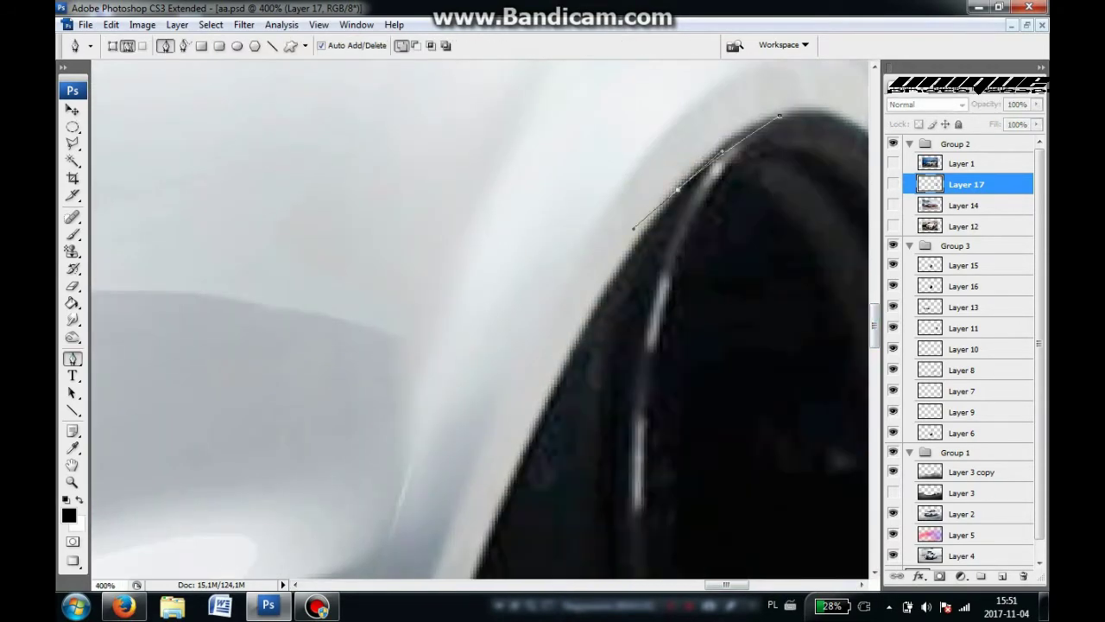
scroll(479, 320, down, 3)
key(ctrl+Return)
click(893, 184)
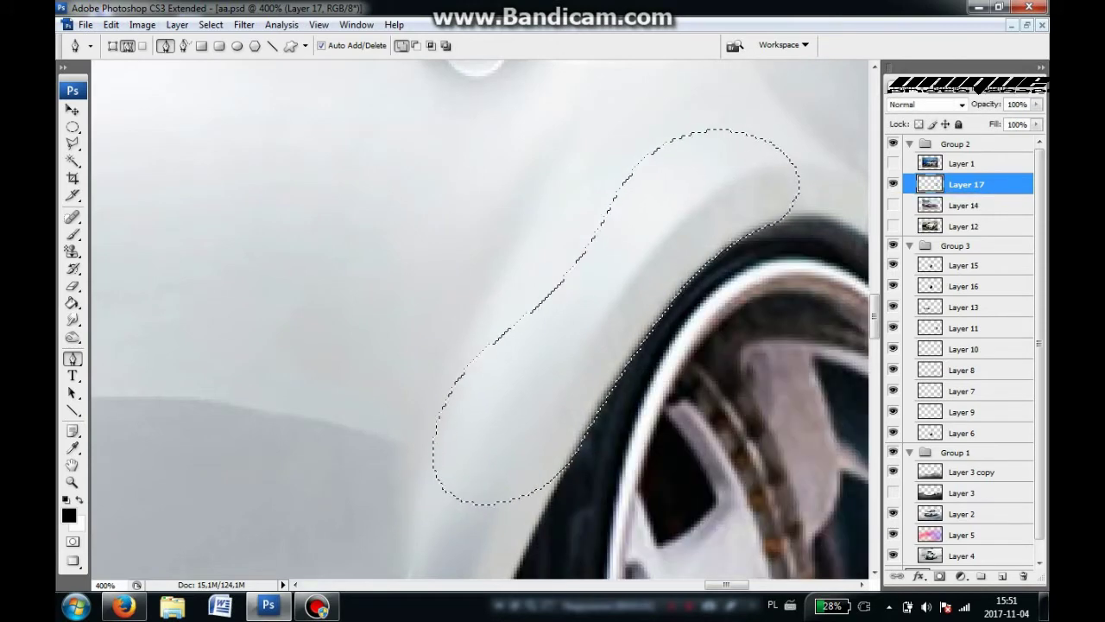
key(m)
scroll(479, 319, up, 3)
Step: Create Layer 18 and turn a path along the tyre's upper edge into a selection
key(ctrl+shift+alt+n)
key(p)
scroll(479, 319, up, 3)
scroll(479, 319, right, 2)
scroll(470, 310, down, 4)
click(416, 157)
scroll(479, 319, up, 5)
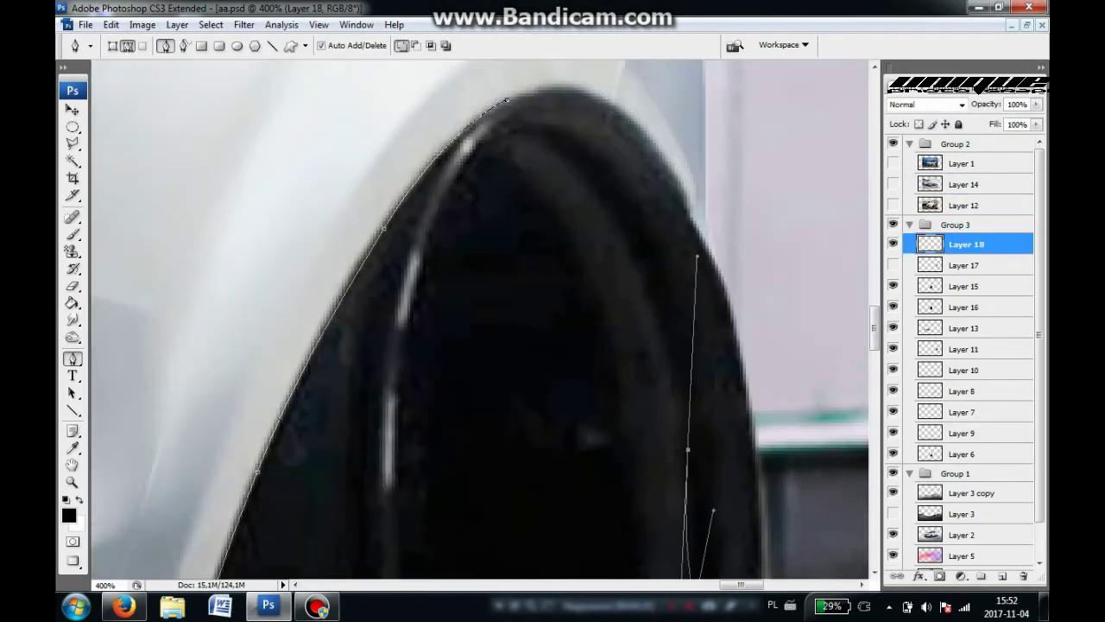
right_click(603, 69)
key(Return)
Step: Brush the arch area black on Layer 18, then show Layer 17 and move it above Layer 18
key(ctrl+alt+0)
key(b)
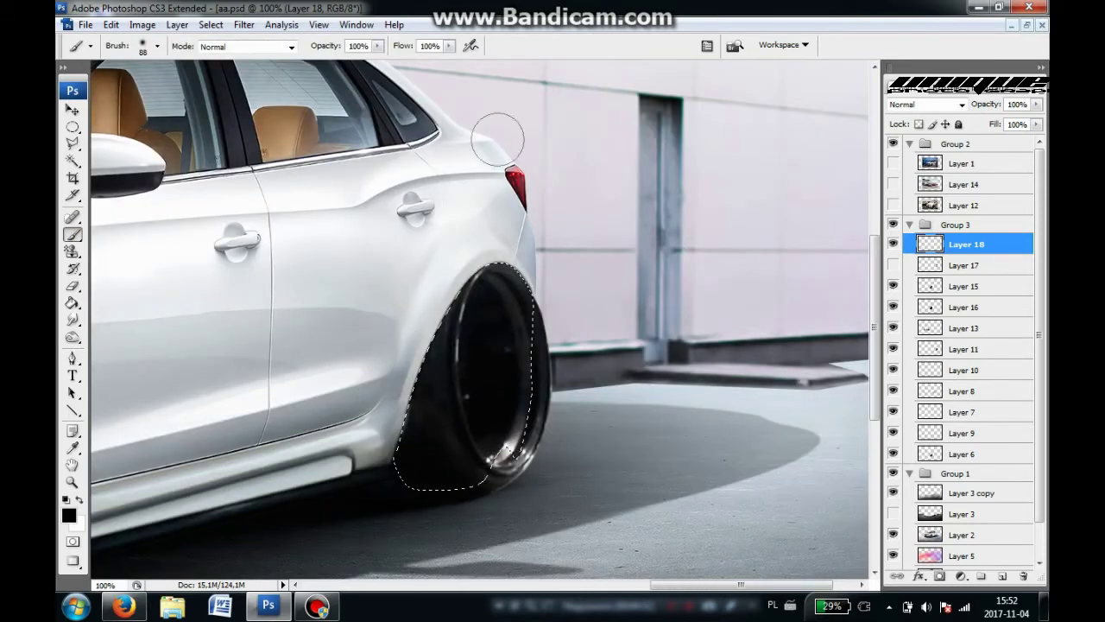
drag(449, 345, 510, 389)
key(m)
click(892, 265)
drag(963, 265, 962, 242)
key(ctrl+d)
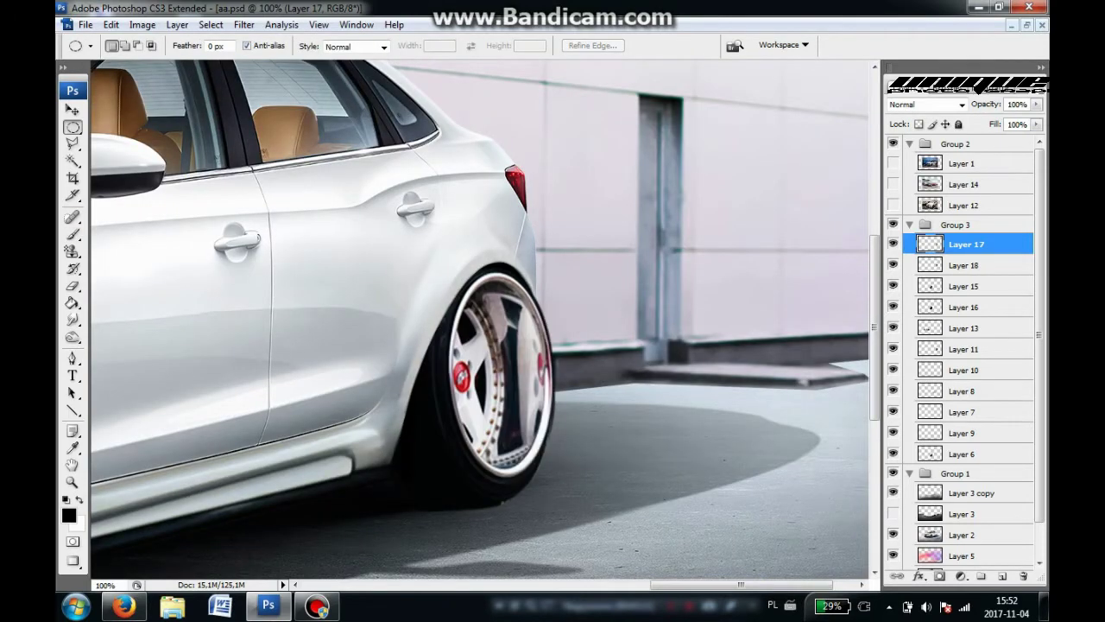
Step: Burn the rear tyre's left edge darker with the Burn tool
key(o)
drag(406, 380, 418, 498)
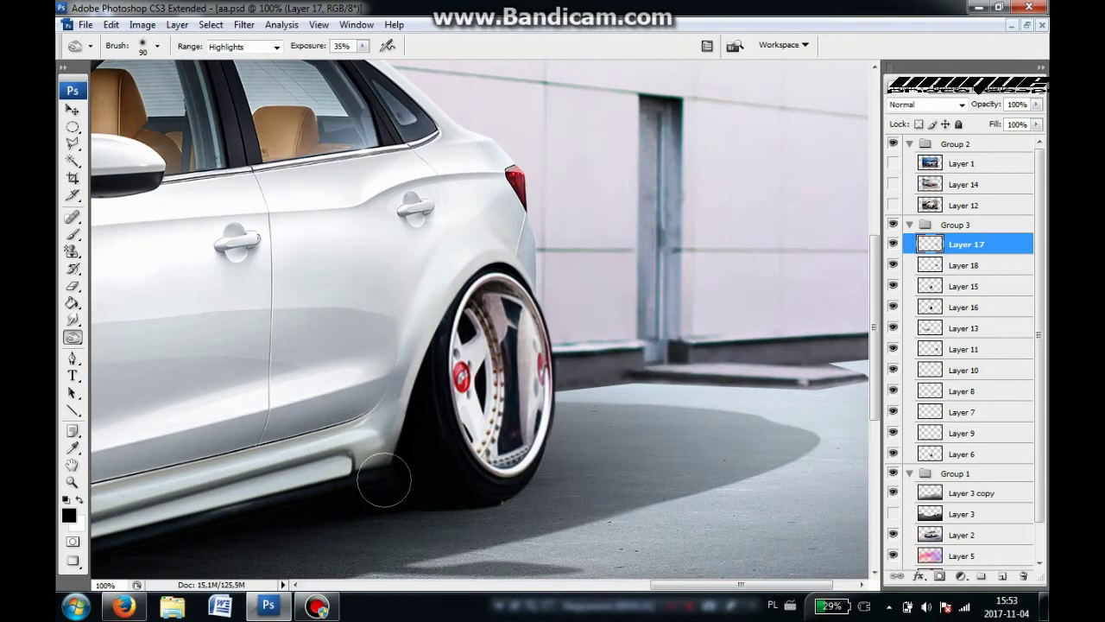
key(ctrl+plus)
key(ctrl+plus)
Step: Pen-select the tyre shadow and blend it with the Smudge tool
key(p)
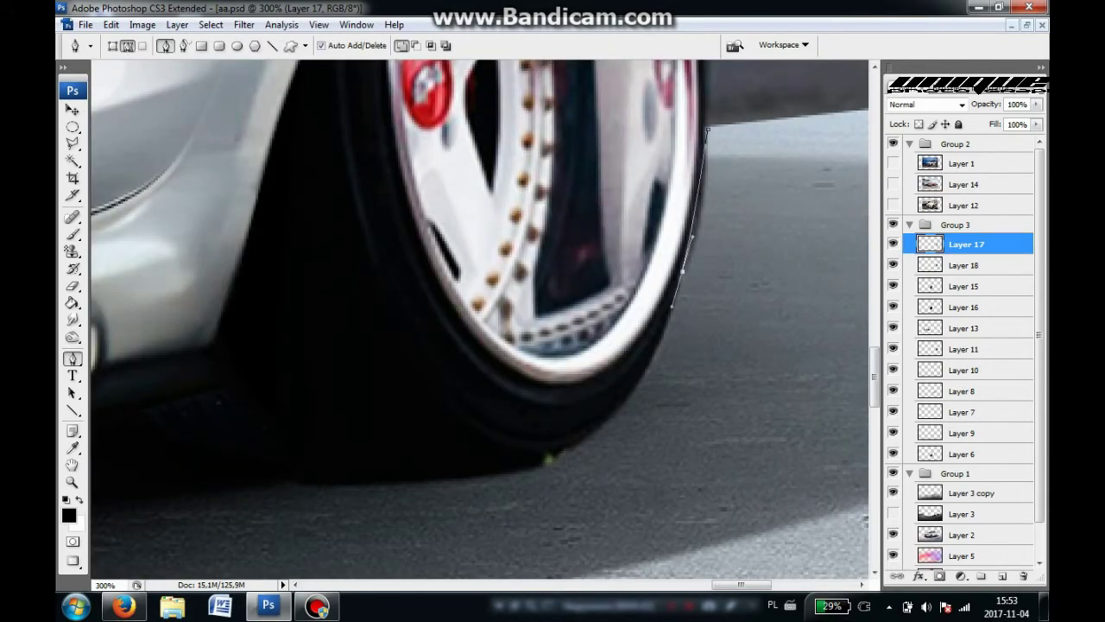
right_click(582, 448)
key(Return)
key(r)
key(ctrl+d)
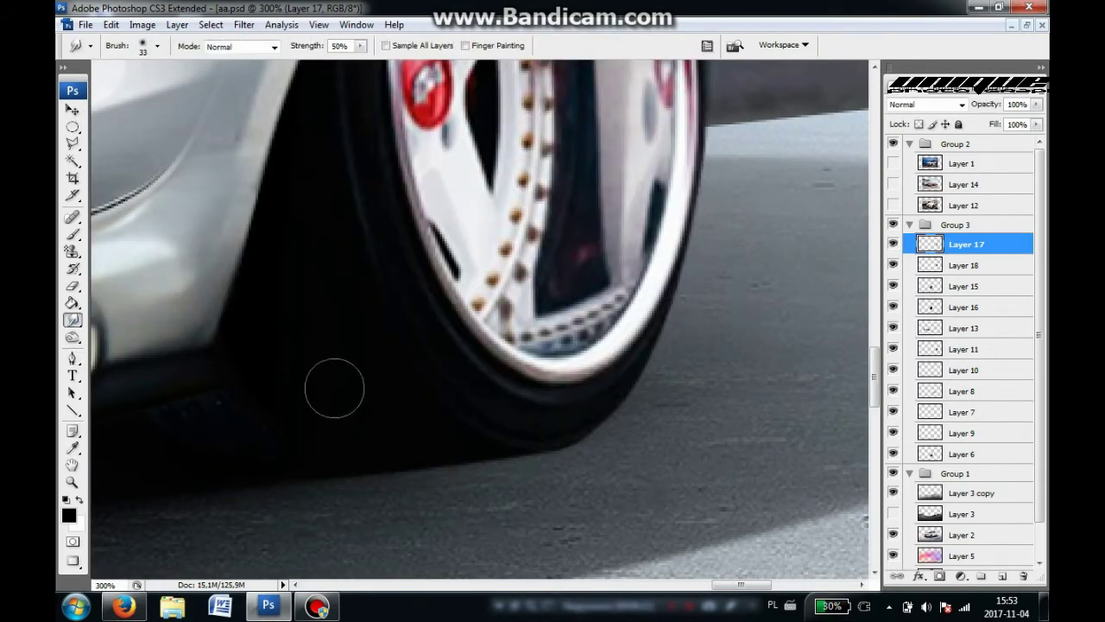
scroll(962, 345, down, 1)
Step: Pick the Layer 3 copy, then Layer 2, hide Layer 13, and pick Layer 11
click(974, 455)
click(963, 497)
click(892, 290)
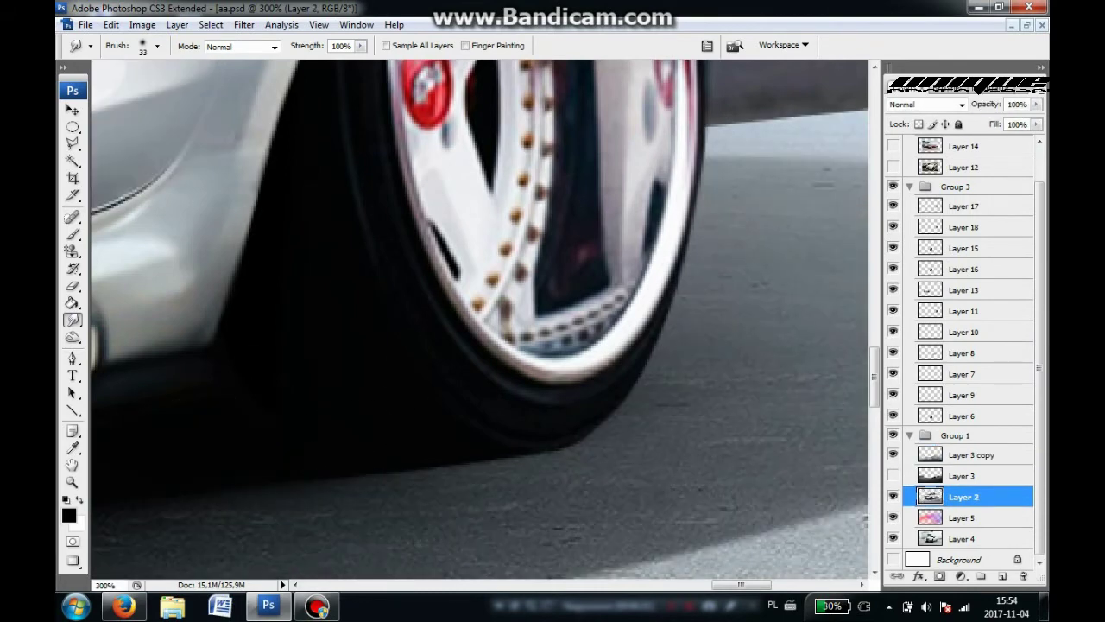
click(963, 311)
Step: Make a selection from a shadow path, then pick Layer 17 and adjust the brush size
key(p)
right_click(226, 371)
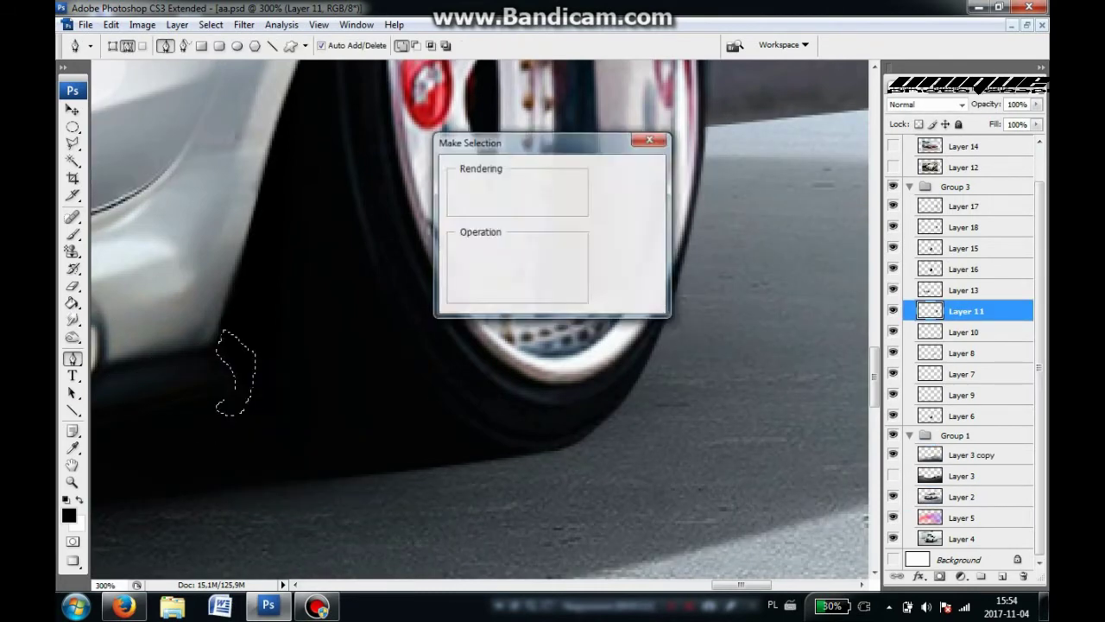
key(Return)
key(m)
click(966, 205)
click(73, 337)
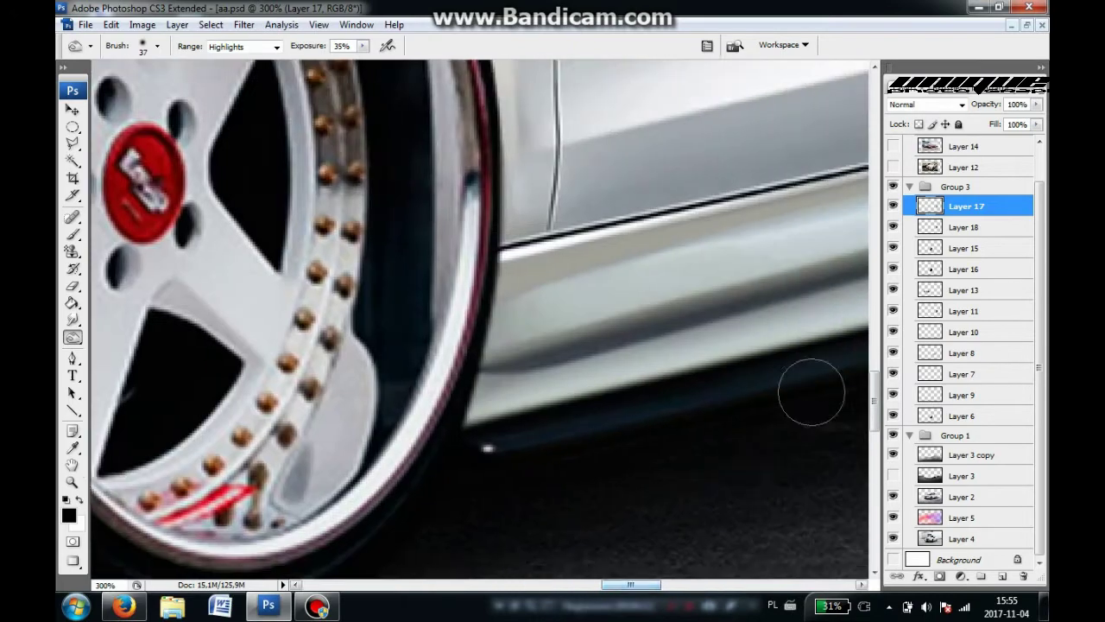
Step: Trace a two-anchor path along the rear wheel edge, then move down to Layer 4
key(alt+bracketleft)
key(alt+bracketleft)
key(p)
click(456, 317)
click(408, 405)
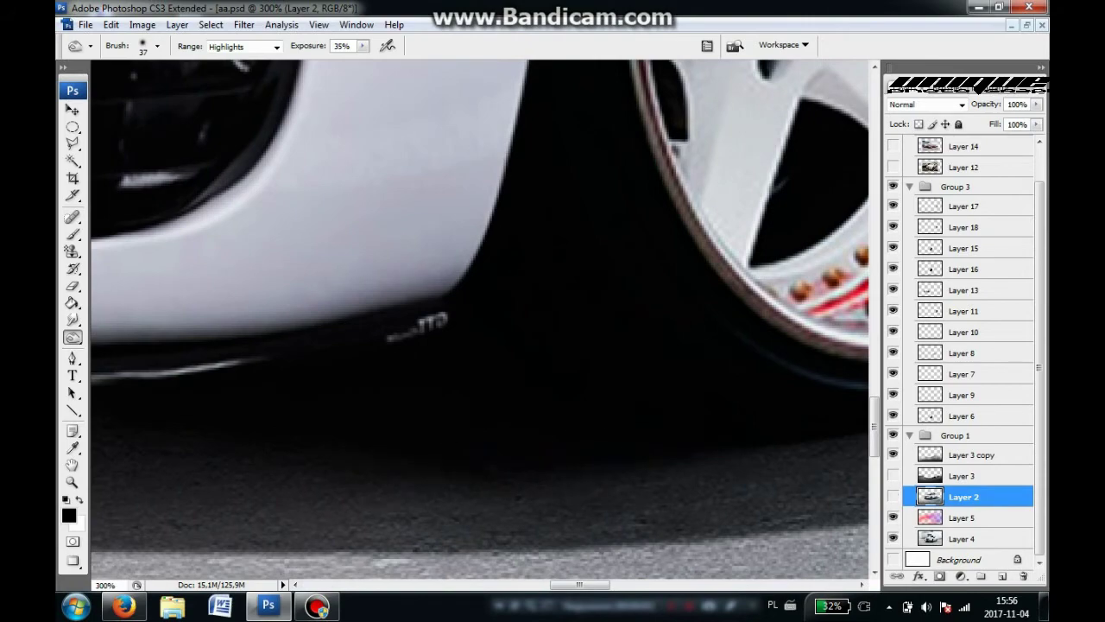
key(alt+bracketleft)
key(alt+bracketleft)
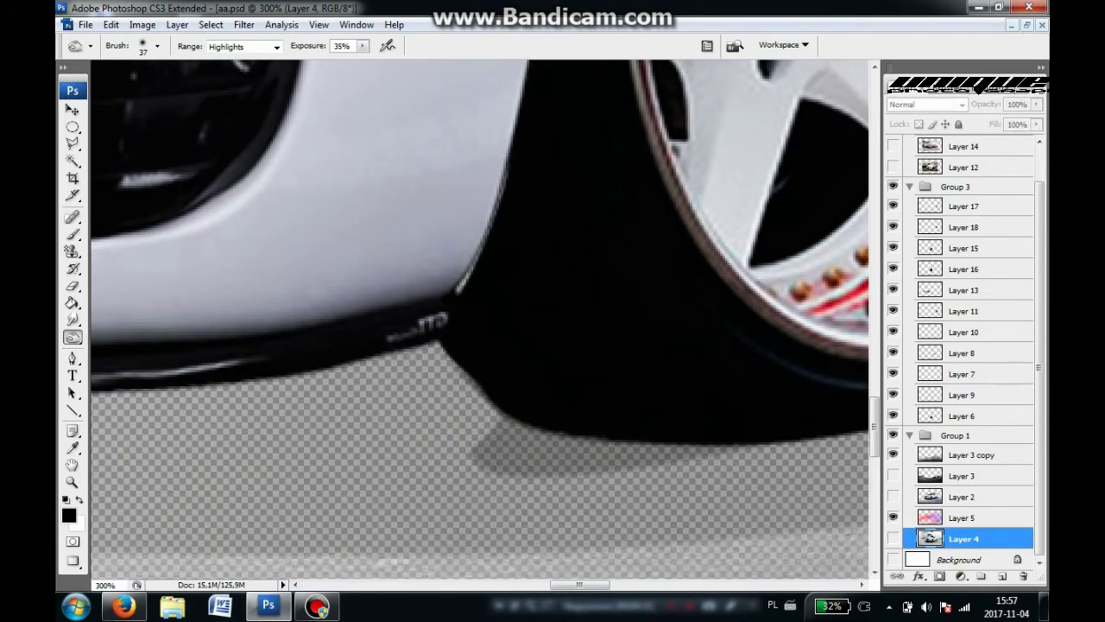
scroll(574, 431, down, 1)
scroll(518, 432, down, 1)
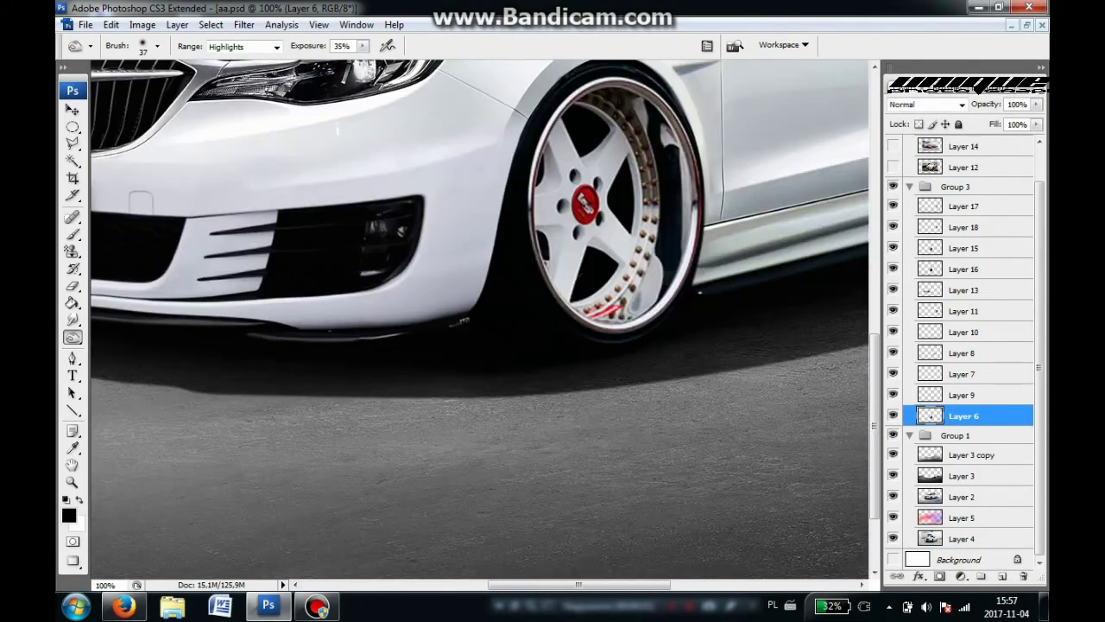
Step: Go down to Layer 3, then pick Layer 15 and ready the Burn tool for the fender
key(alt+bracketleft)
key(alt+bracketleft)
key(alt+bracketleft)
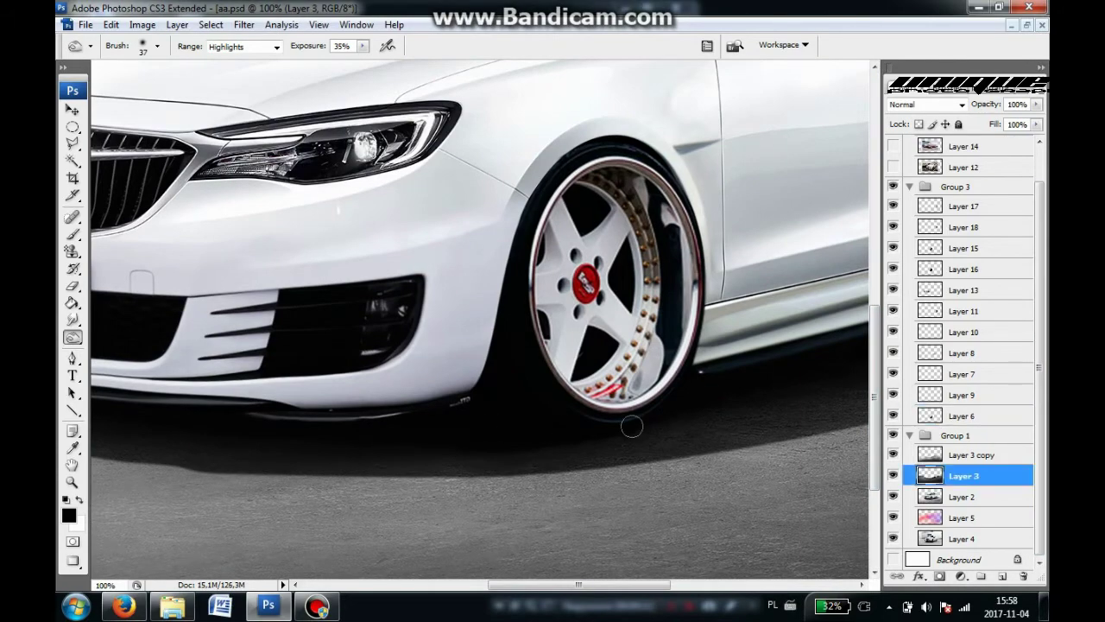
scroll(958, 345, up, 1)
scroll(479, 160, up, 2)
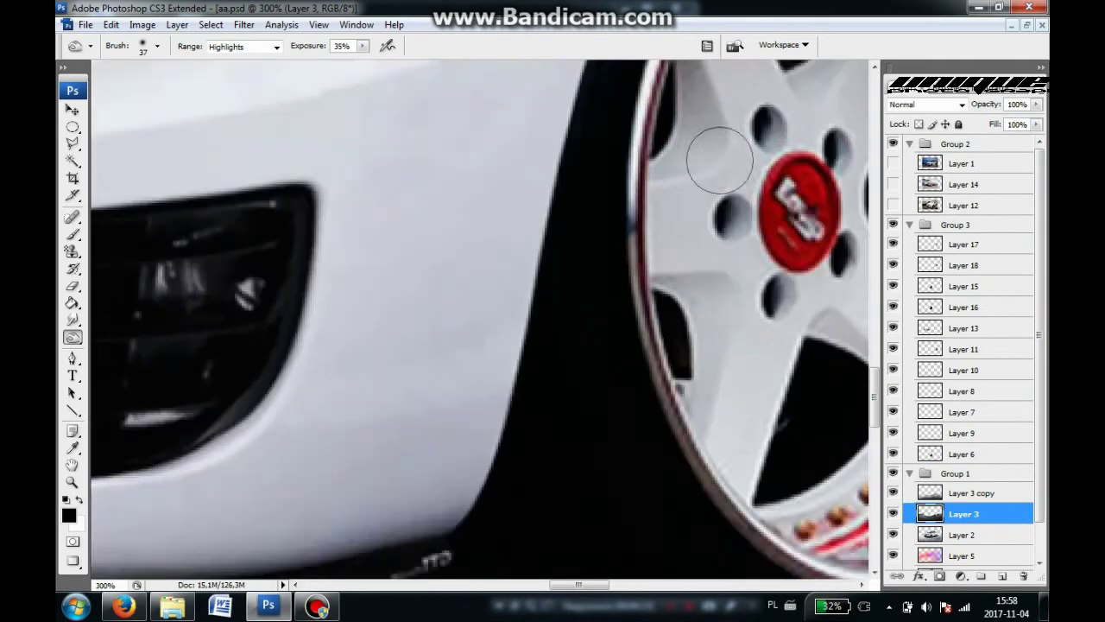
ctrl+click(172, 296)
scroll(173, 296, down, 1)
key(e)
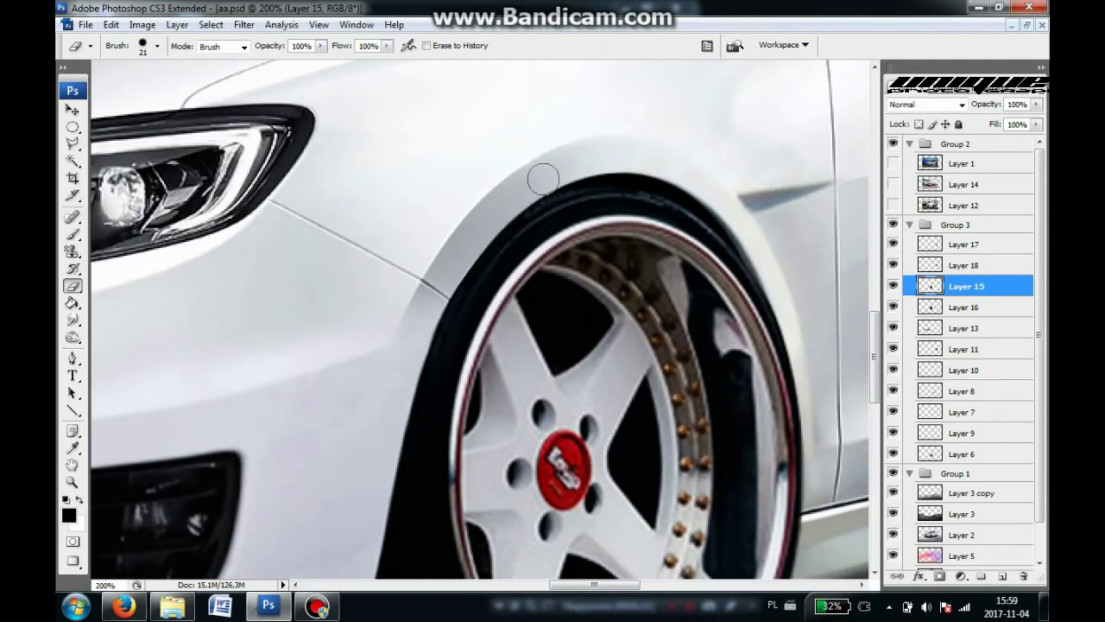
key(o)
scroll(414, 426, down, 4)
scroll(489, 419, down, 4)
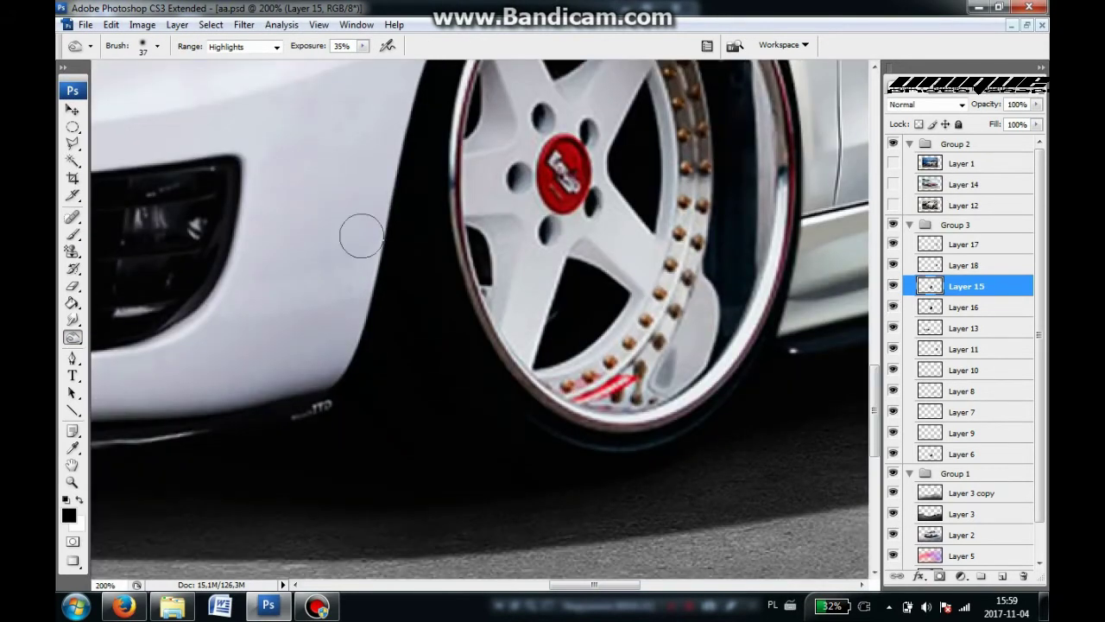
scroll(698, 248, up, 9)
Step: Hide and activate Layer 13, trace a Pen path along the fender flare edge, then show Layer 13
key(ctrl+plus)
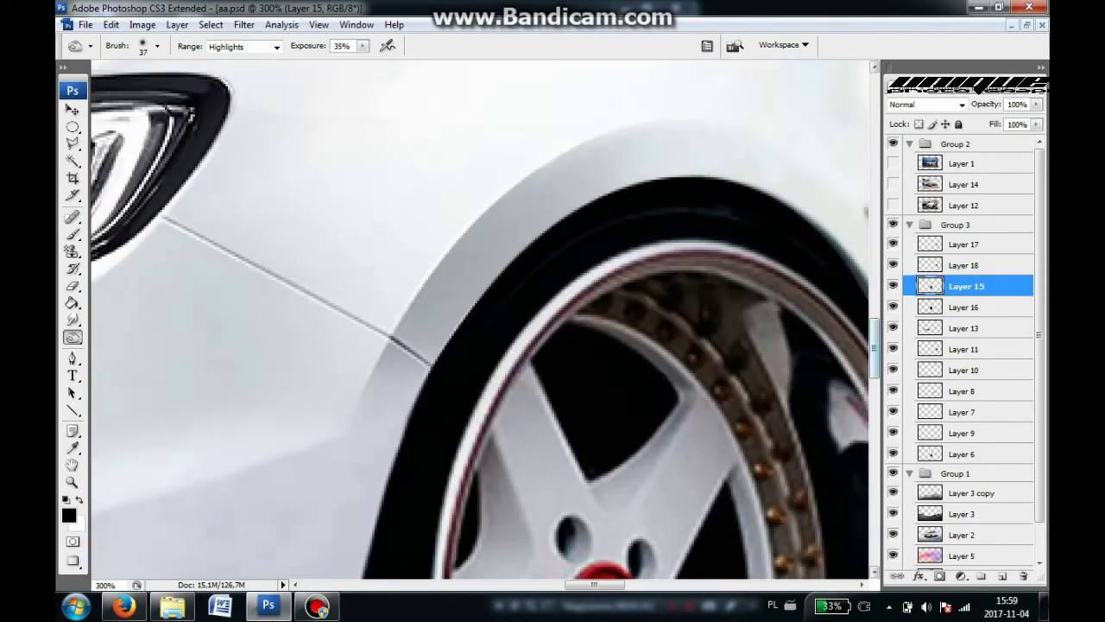
scroll(547, 249, down, 4)
scroll(548, 248, up, 4)
click(892, 328)
click(966, 328)
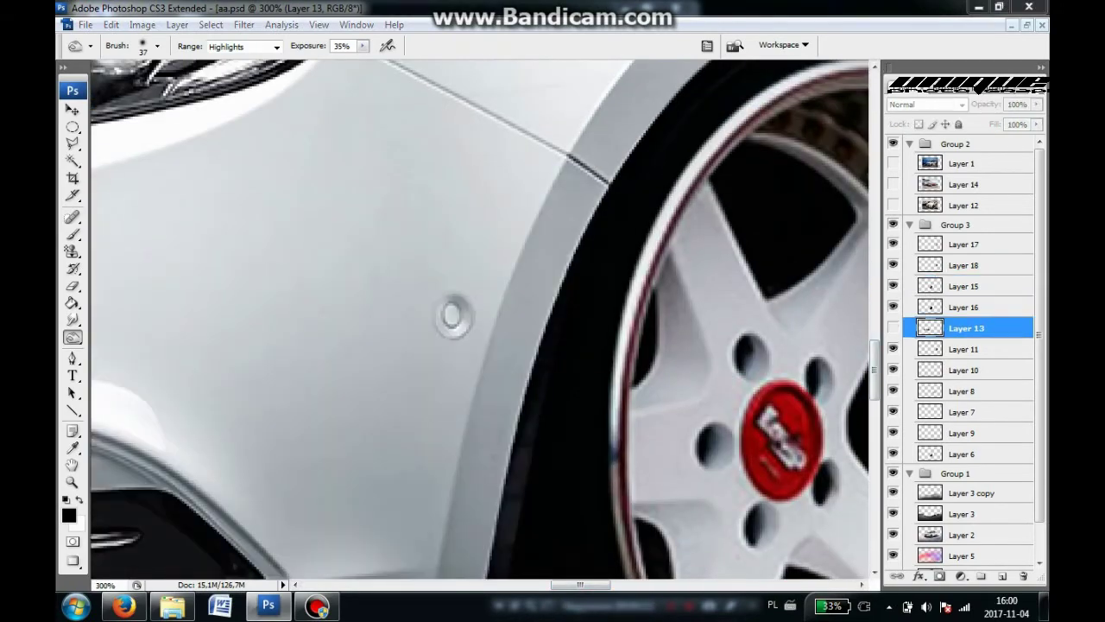
key(p)
scroll(493, 325, down, 5)
click(458, 268)
click(441, 350)
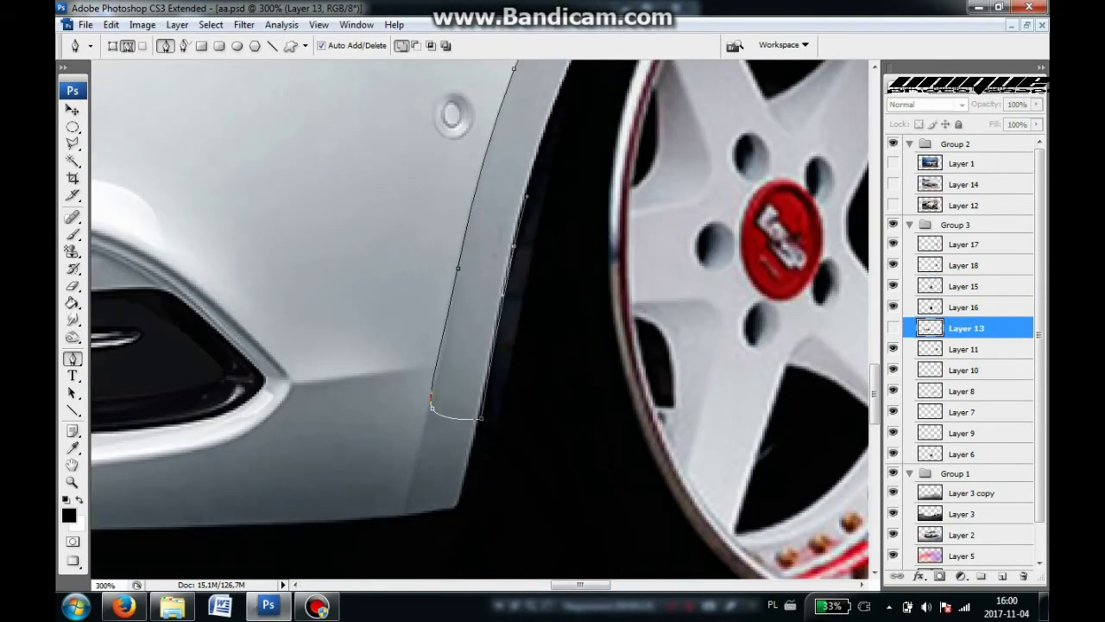
scroll(479, 319, up, 5)
click(893, 328)
scroll(541, 259, down, 2)
Step: Lasso a strip along the flare edge, paint it softly, and zoom out to check the fender
key(l)
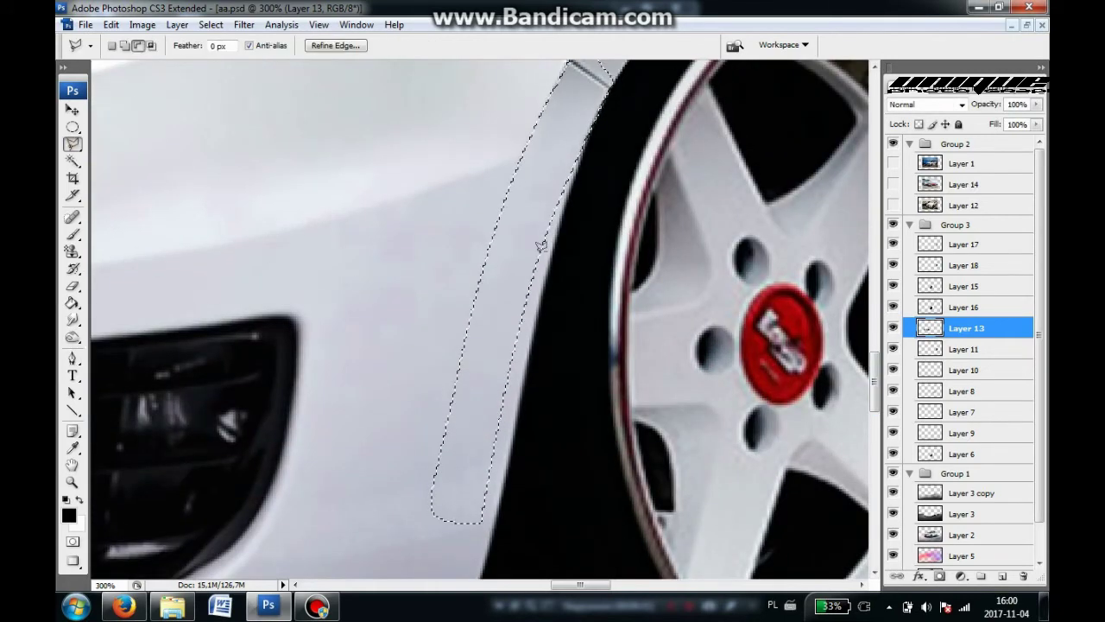
double_click(609, 86)
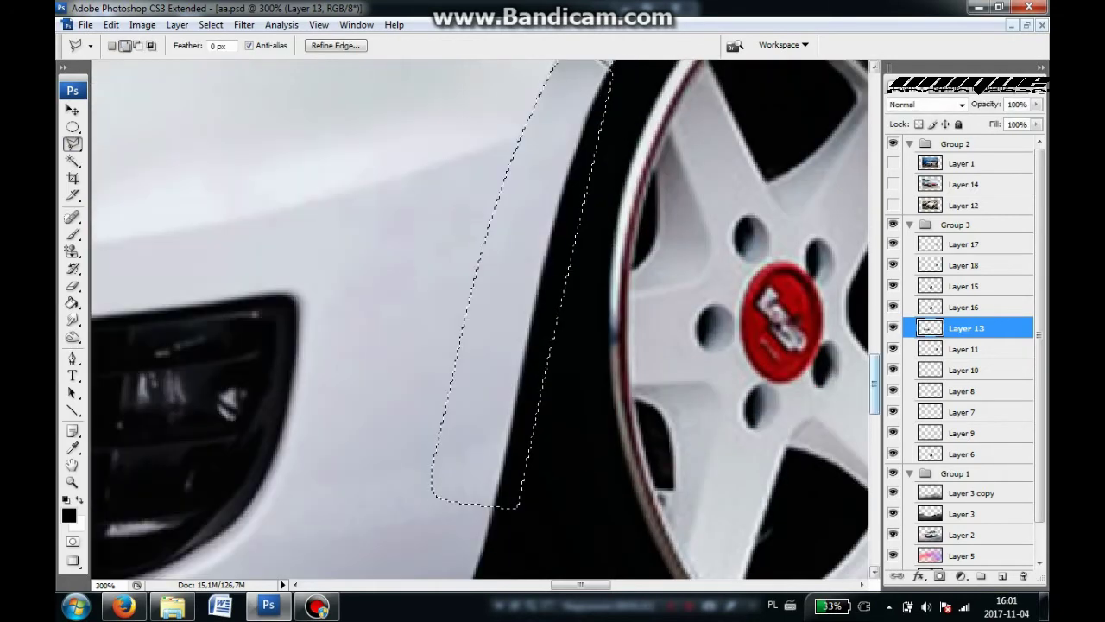
key(i)
key(j)
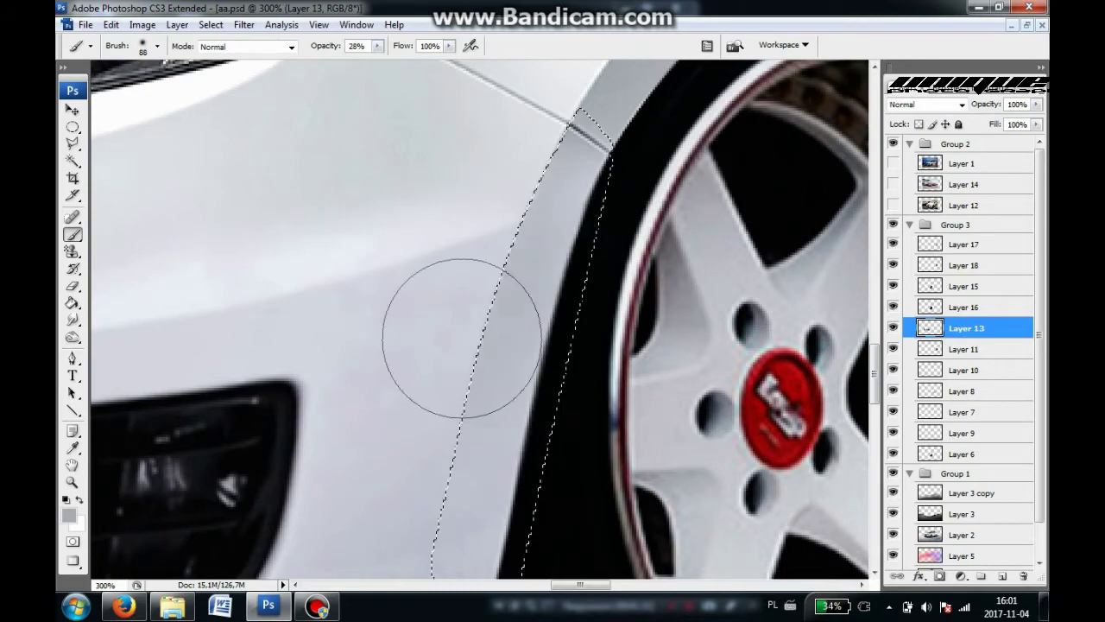
key(m)
key(ctrl+minus)
key(ctrl+minus)
key(ctrl+minus)
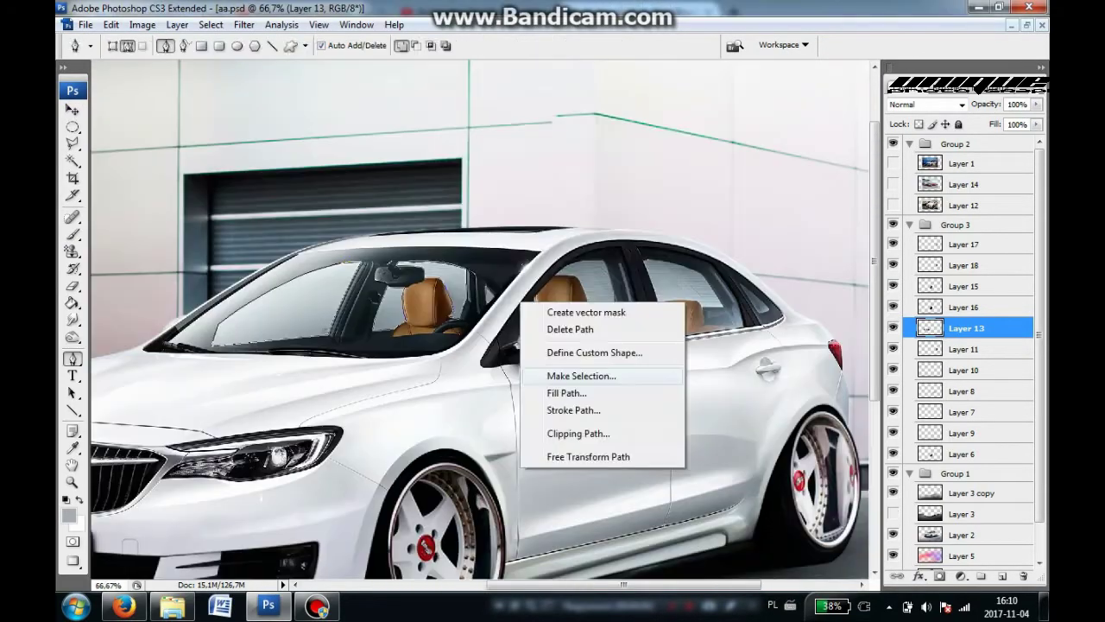
click(581, 376)
scroll(962, 346, down, 1)
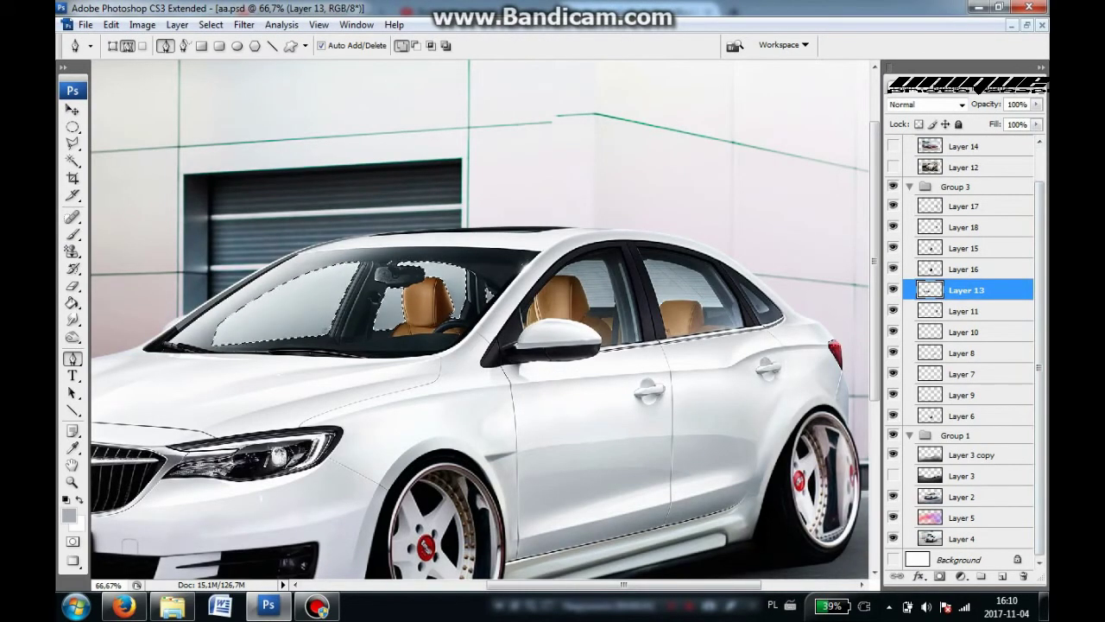
Step: Select the windshield area on Layer 2 and paste the reflection as Layer 19
click(963, 496)
key(m)
key(l)
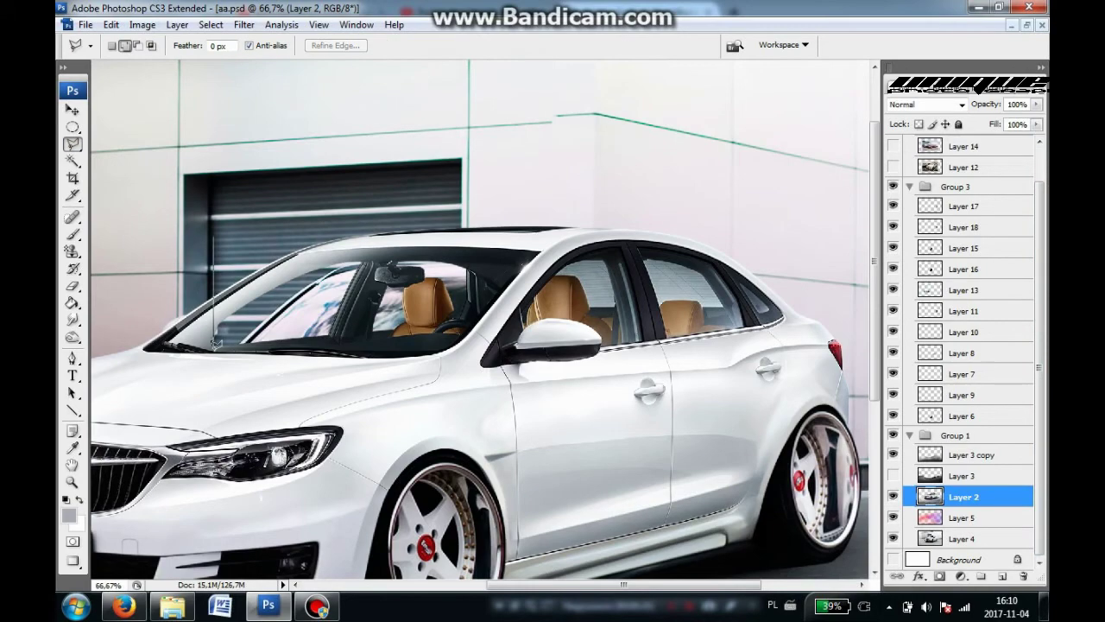
key(Escape)
key(m)
click(928, 538)
Step: Free Transform the reflection layer, stretching it wider across the windshield glass
key(ctrl+shift+alt+n)
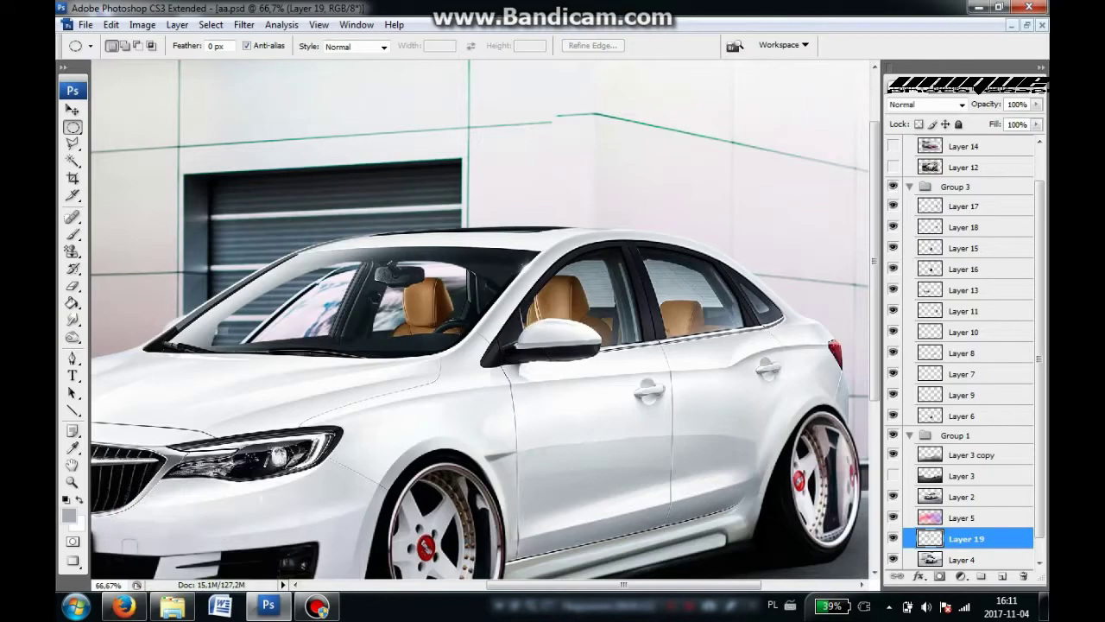
key(ctrl+t)
right_click(296, 310)
click(370, 423)
Step: Apply the Layer 19 windshield reflection transform and zoom out to view the whole car
key(r)
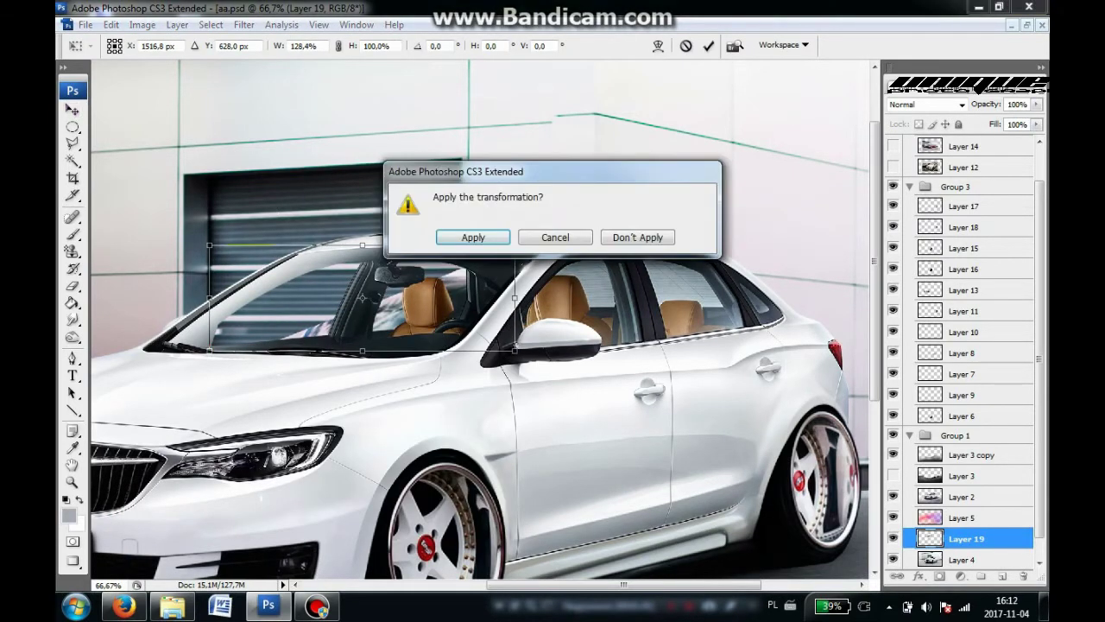
key(Return)
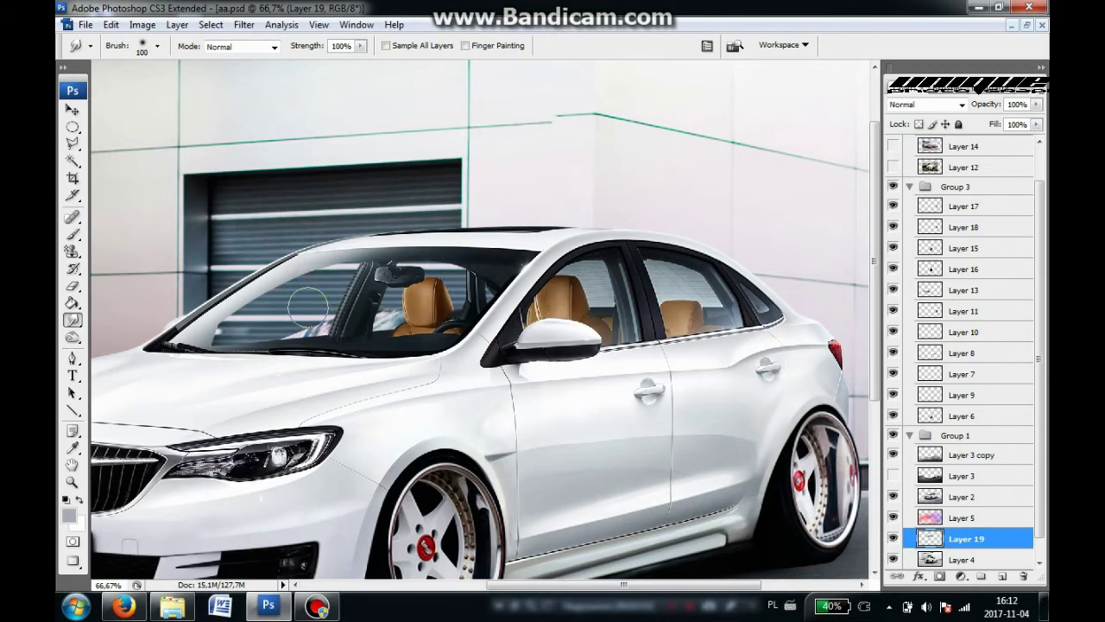
key(ctrl+minus)
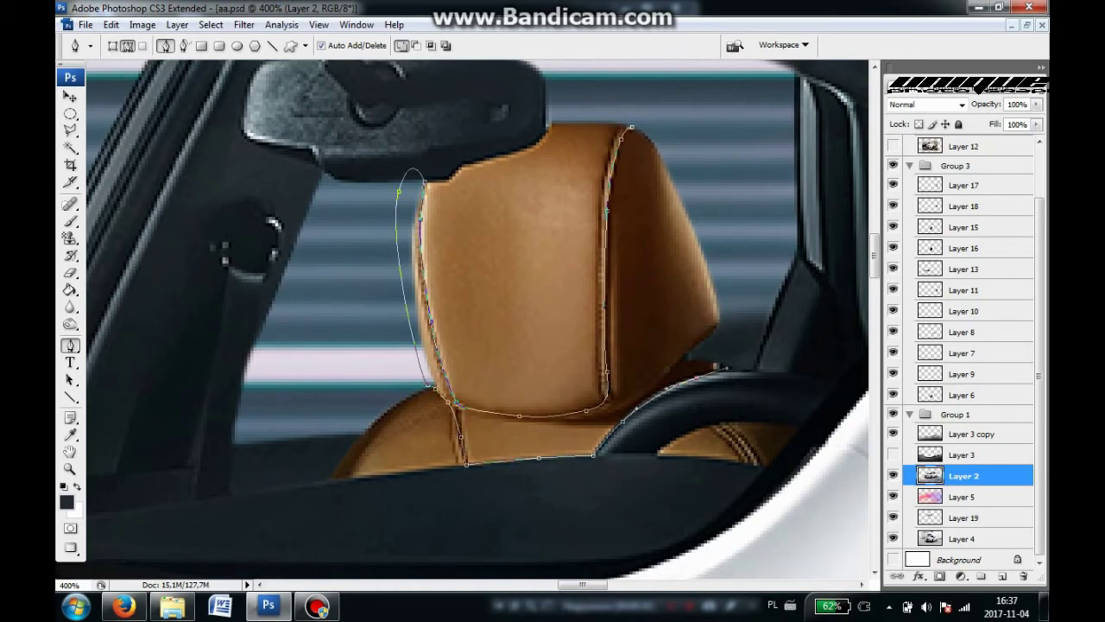
Step: Copy the headrest path selection to a new layer and shift its hue to red with Hue/Saturation
key(ctrl+Return)
key(ctrl+j)
click(143, 24)
click(345, 184)
key(ctrl+alt+0)
key(Up)
key(Up)
key(Up)
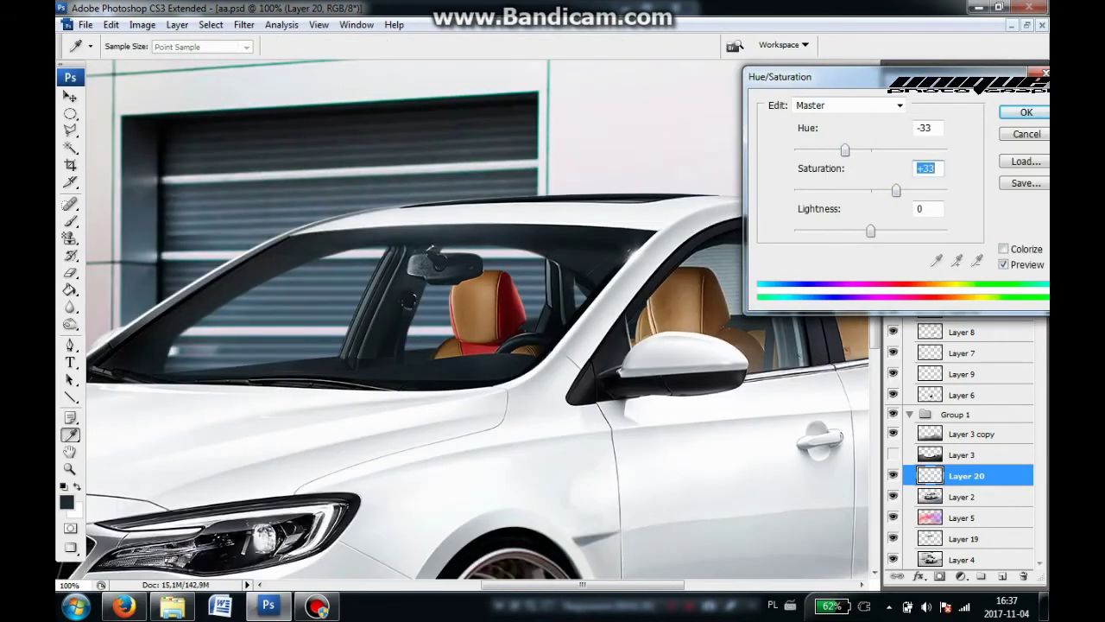
key(shift+Tab)
key(shift+Down)
key(shift+Down)
key(shift+Down)
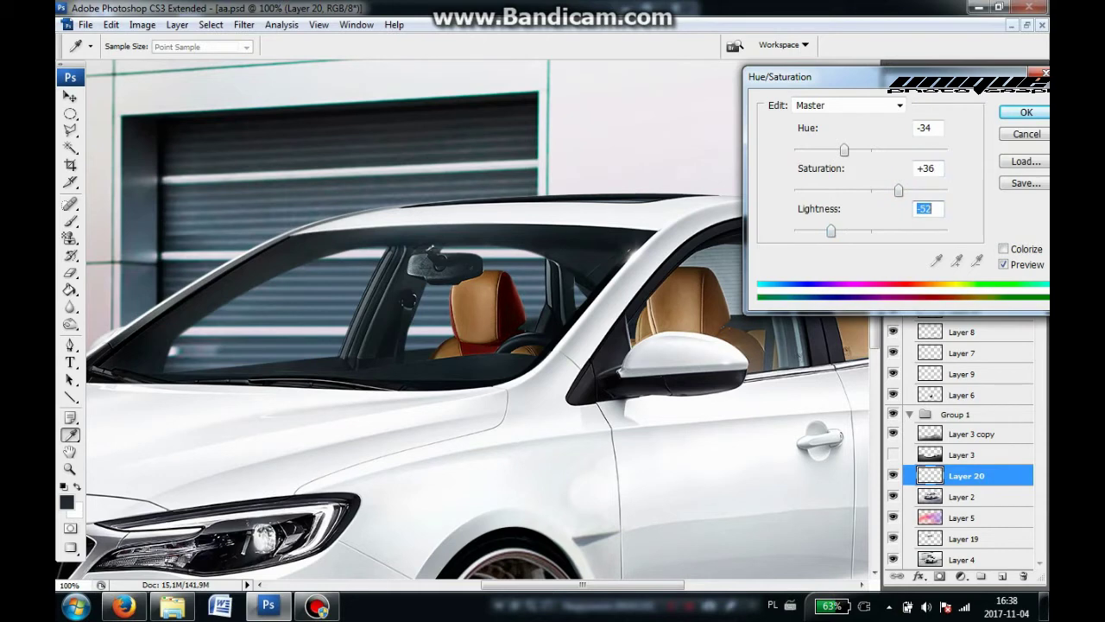
key(Return)
Step: Copy the seat path selection to its own layer and raise its brightness
key(alt+[)
key(p)
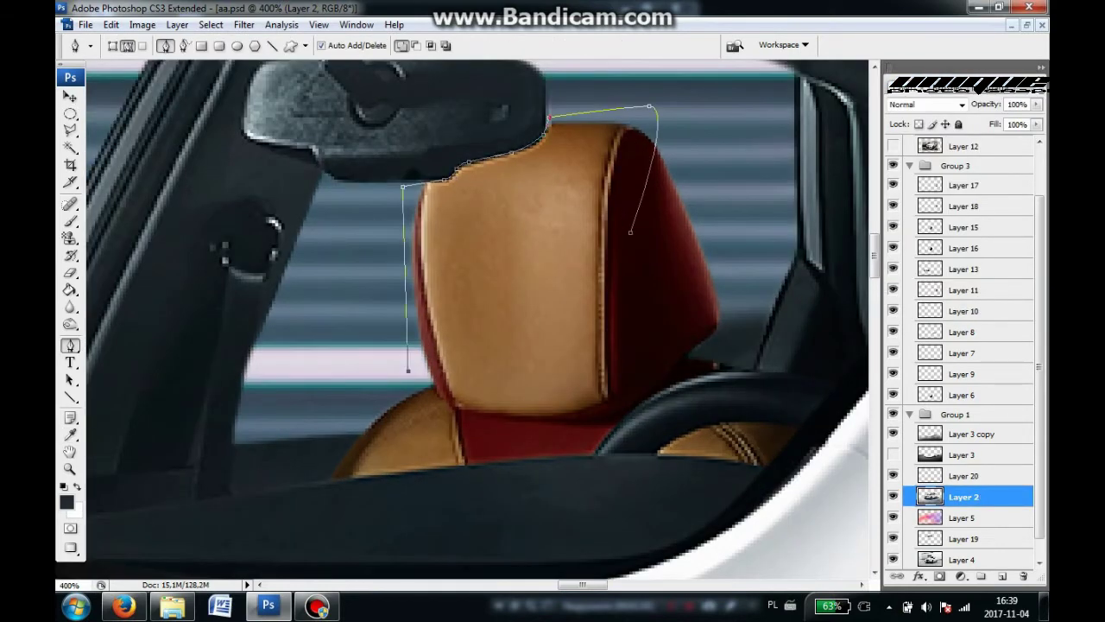
key(ctrl+Return)
key(ctrl+j)
key(m)
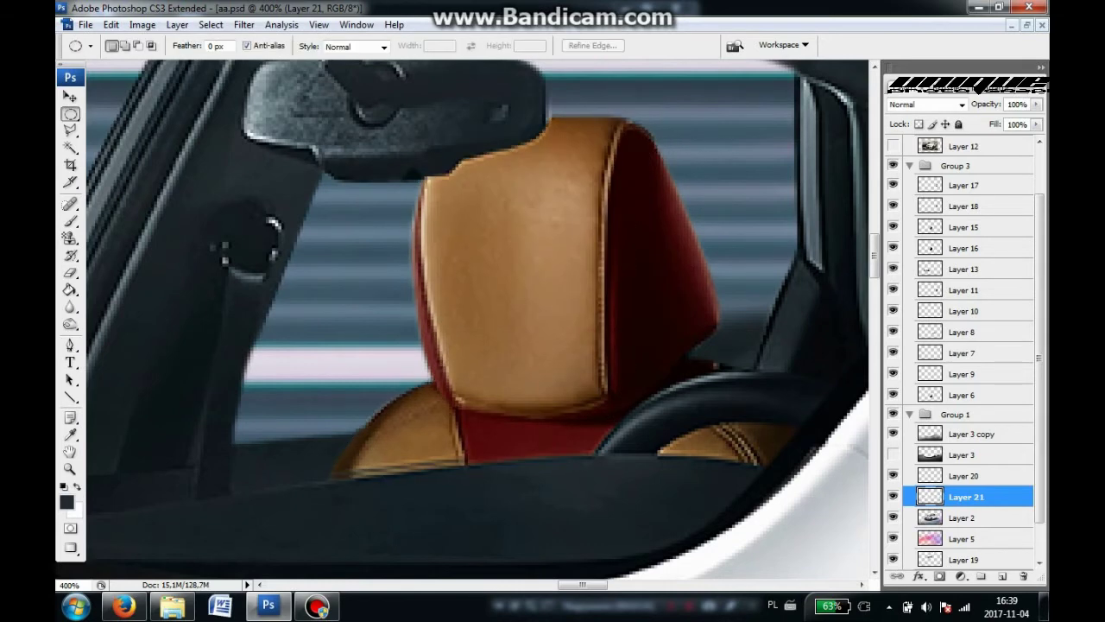
key(ctrl+alt+0)
key(alt+i)
drag(656, 175, 678, 175)
key(Return)
Step: Recolour the copied seat part red with Hue/Saturation values -51 and 30
key(ctrl+u)
text(-51)
key(Tab)
text(30)
key(Tab)
key(Return)
key(alt+i)
key(ctrl+l)
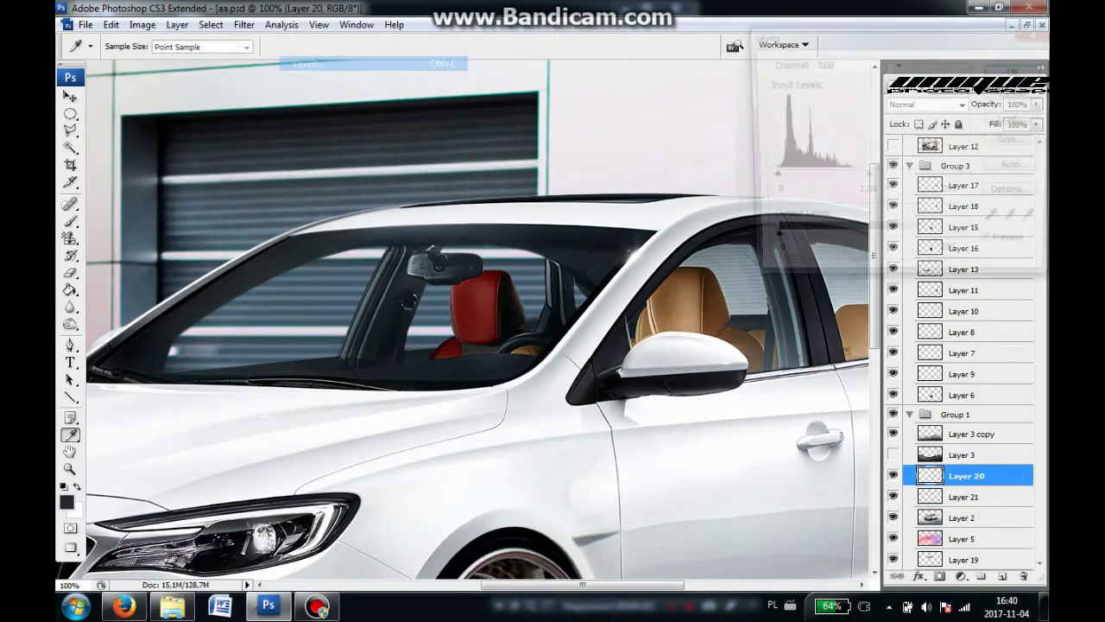
Step: Try Levels input values 4,40 on the red seat layer, then reapply Levels
text(4,40)
key(ctrl+minus)
key(Escape)
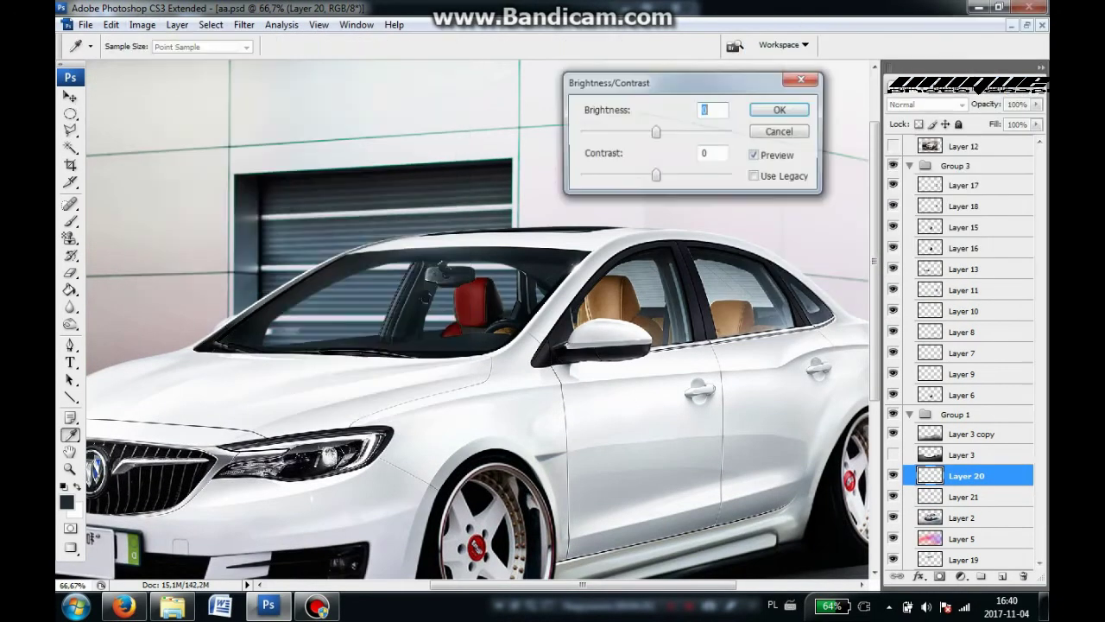
key(Escape)
key(ctrl+l)
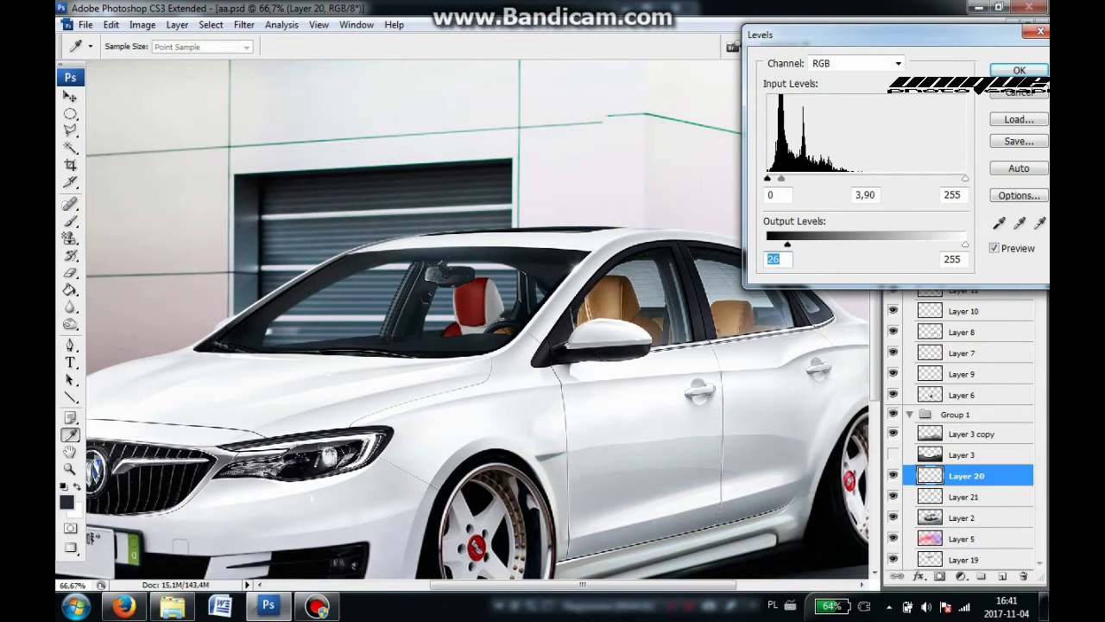
key(Return)
key(m)
Step: Make Layer 21 active and adjust its Levels twice
key(alt+bracketleft)
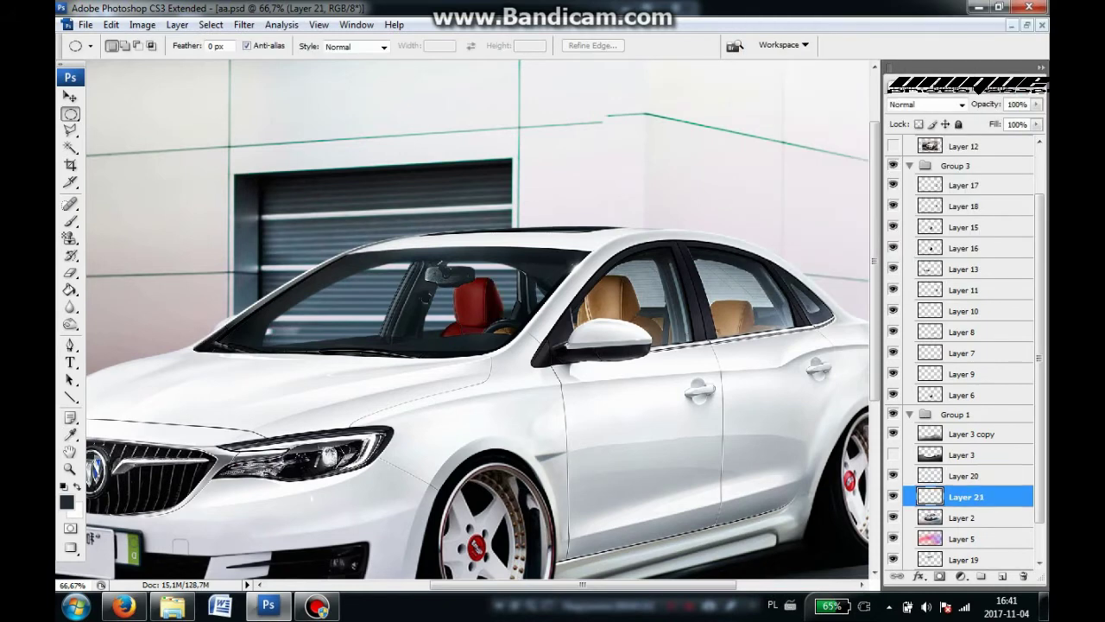
key(ctrl+l)
key(Return)
key(ctrl+l)
key(Return)
Step: Lighten the seat with Brightness/Contrast, undo it, and keep the seat red with Levels
key(alt+i)
key(a)
key(c)
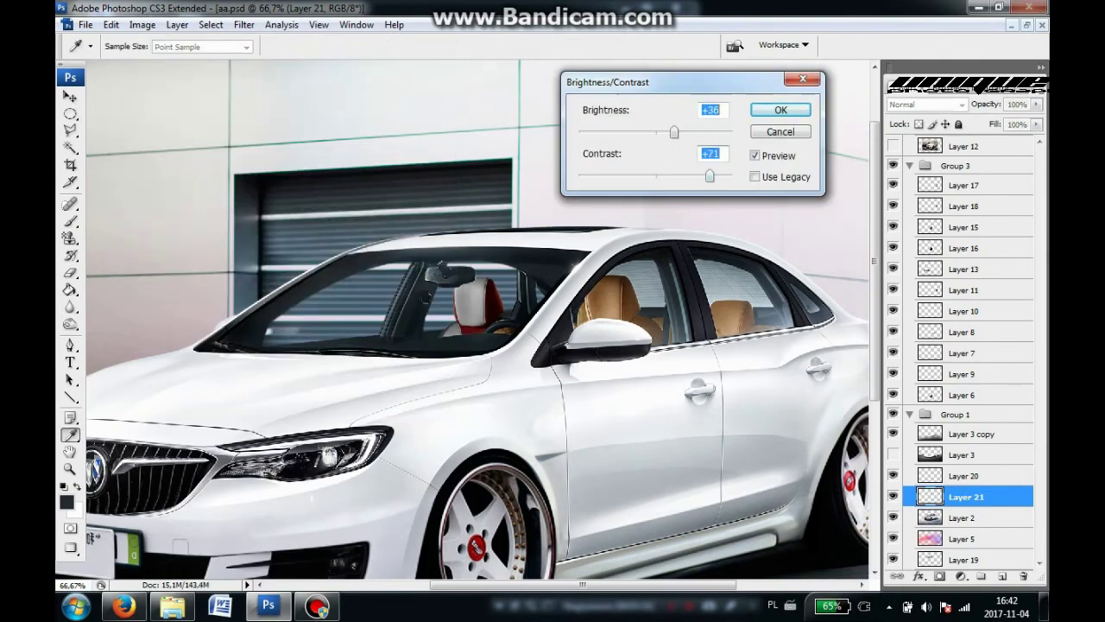
key(Return)
key(ctrl+alt+z)
key(ctrl+alt+z)
key(ctrl+l)
key(Return)
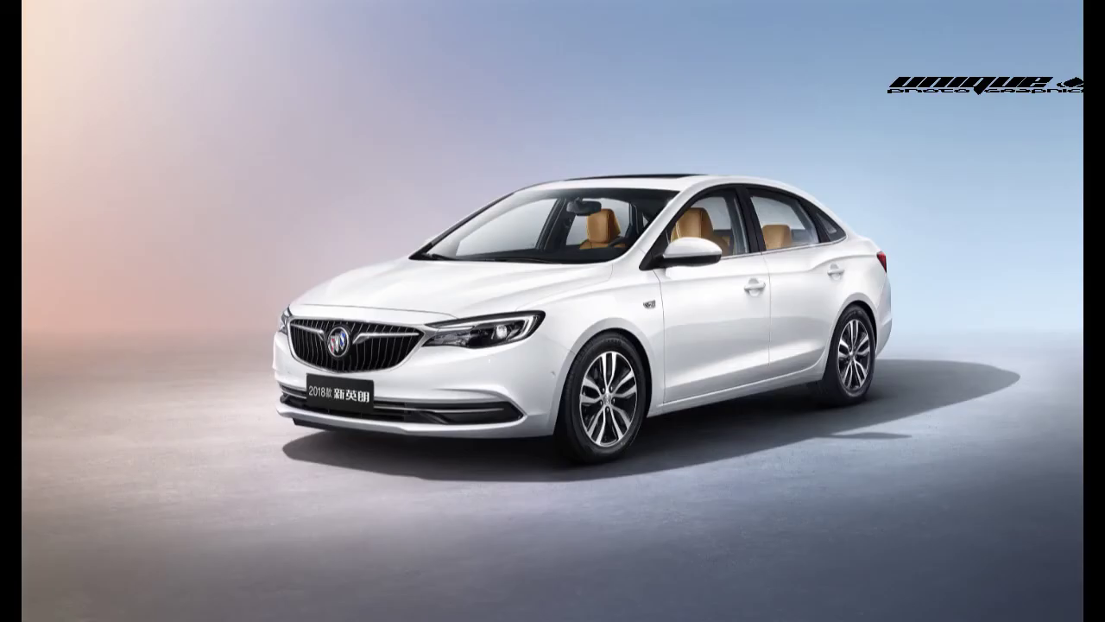